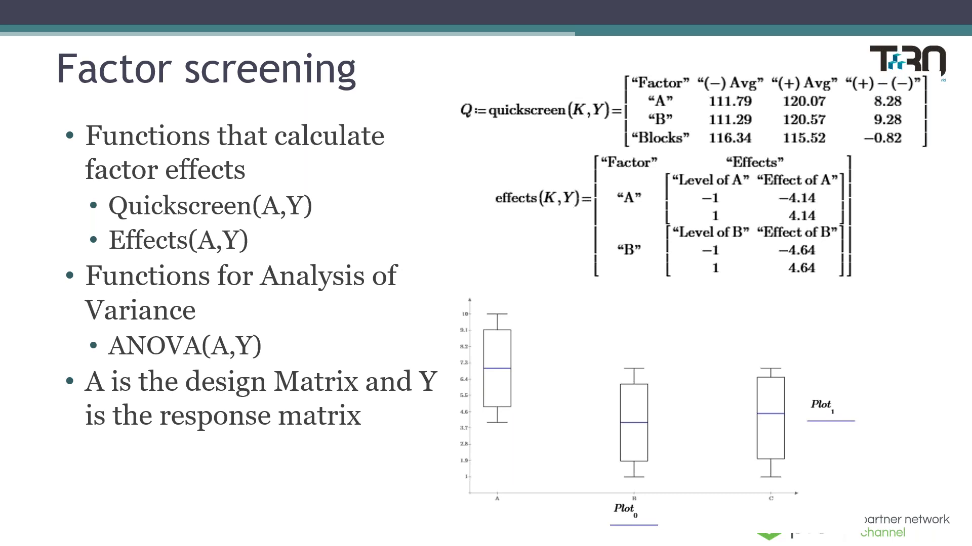
Step: Leave the Factor screening slideshow for the Mathcad Prime window showing the Monte_Carlo_1 worksheet
key(alt+Tab)
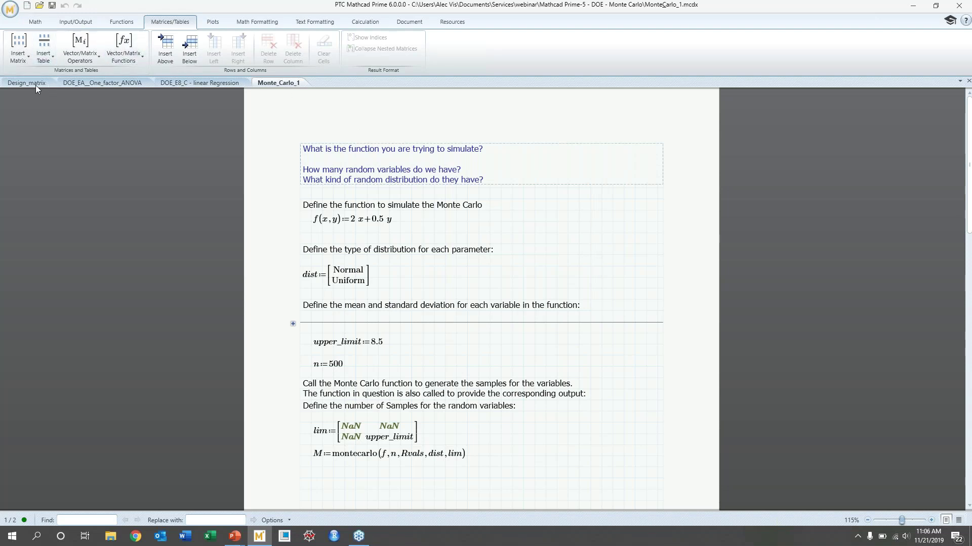
Step: Show the top of the Design_matrix worksheet, with its empty n and l definitions
click(33, 84)
scroll(259, 251, up, 5)
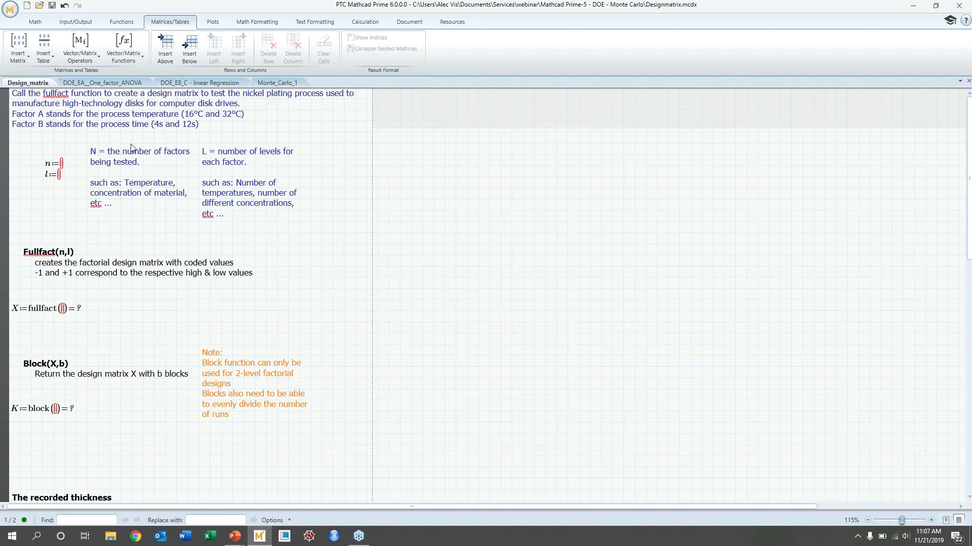
Step: Define n := 2 and l := 2
click(61, 164)
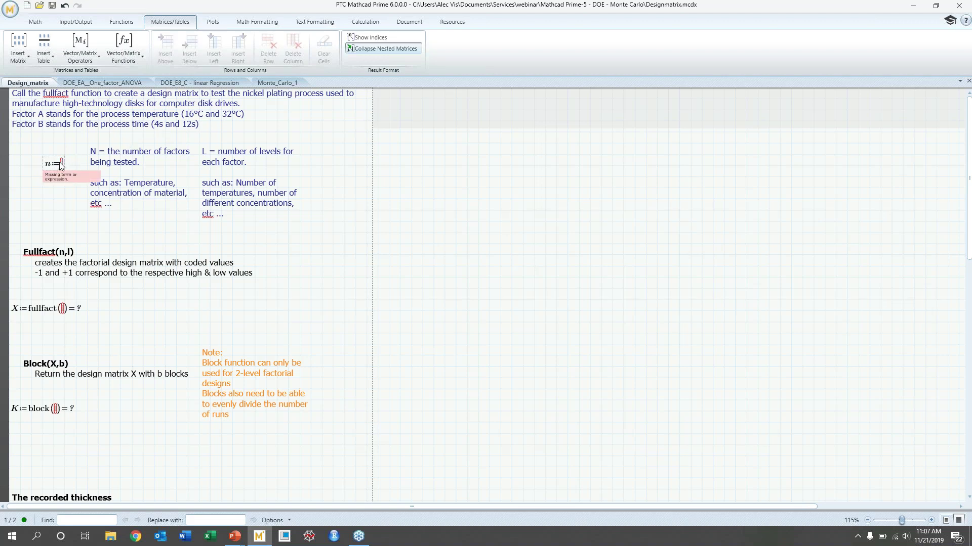
text(2)
key(Return)
text(l:=)
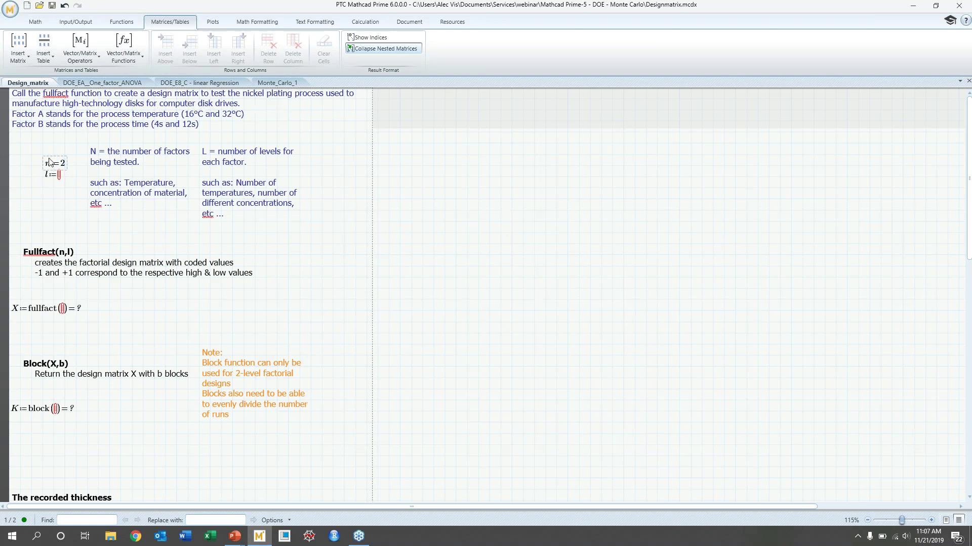
click(59, 174)
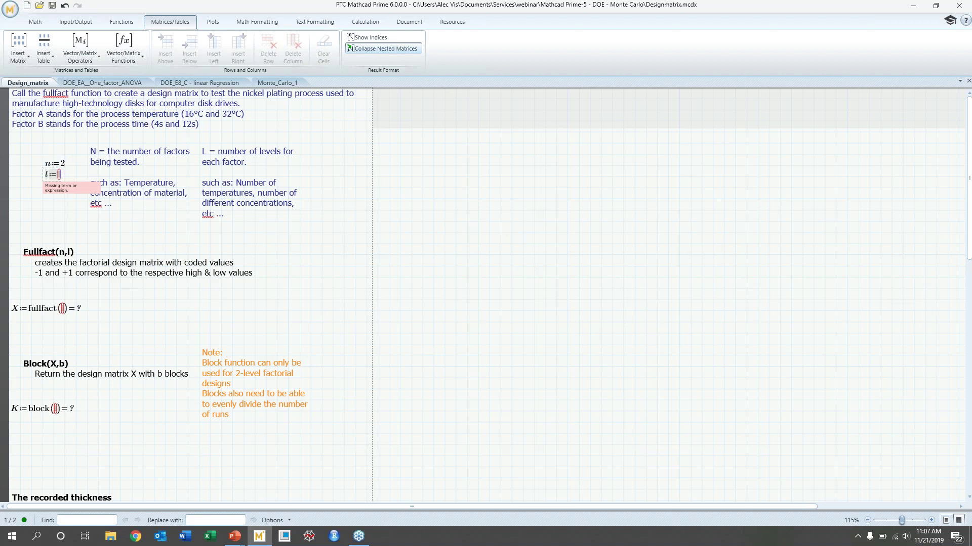
text(2)
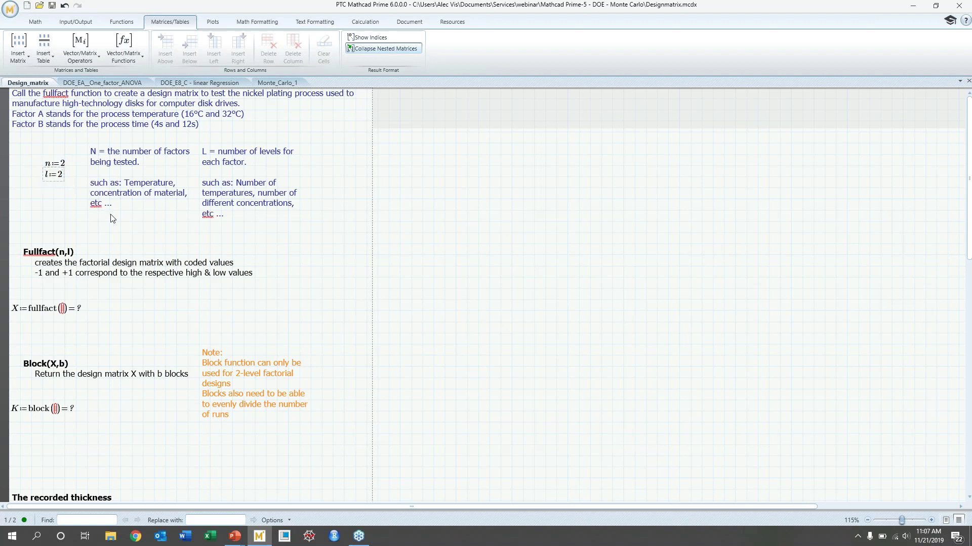
key(Return)
Step: Evaluate fullfact(n, l) to show the four-run coded design matrix X
click(63, 308)
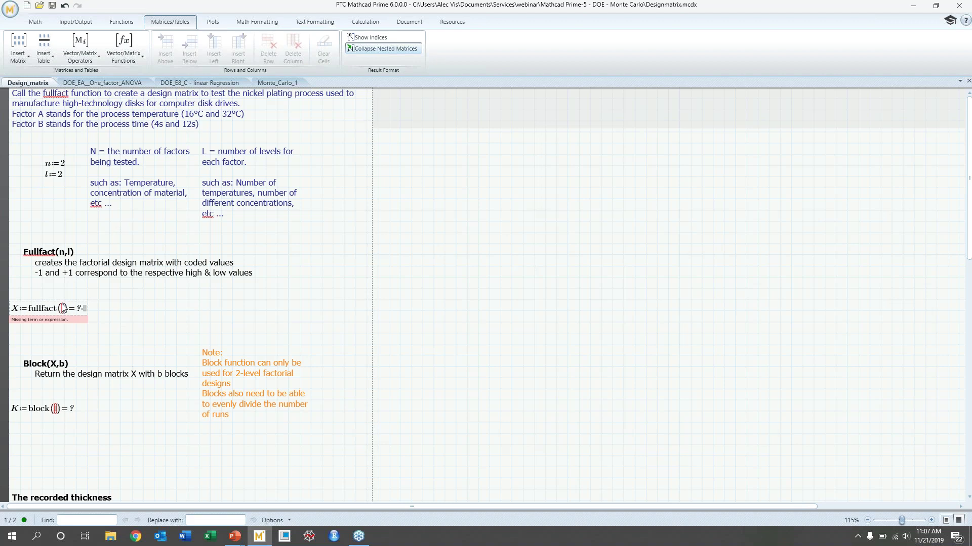
text(n,l)
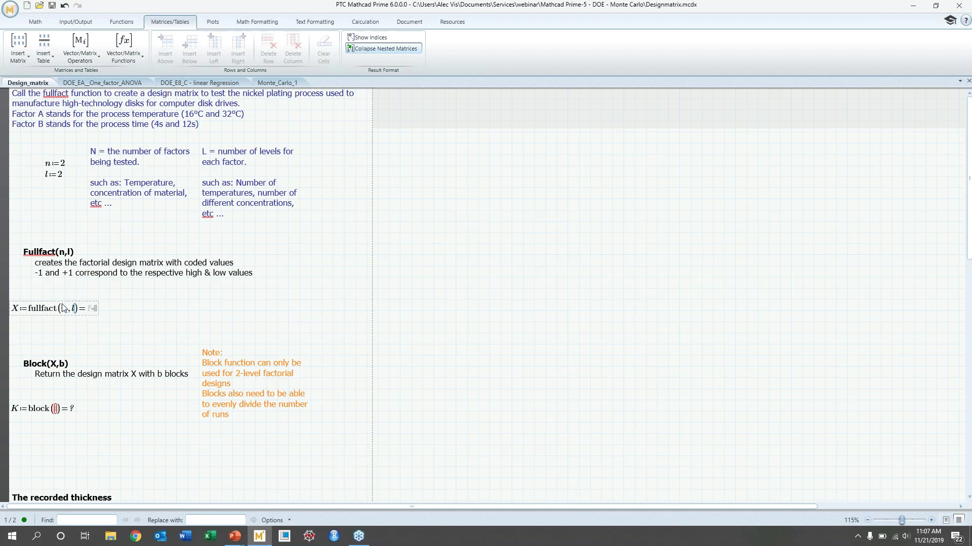
key(Return)
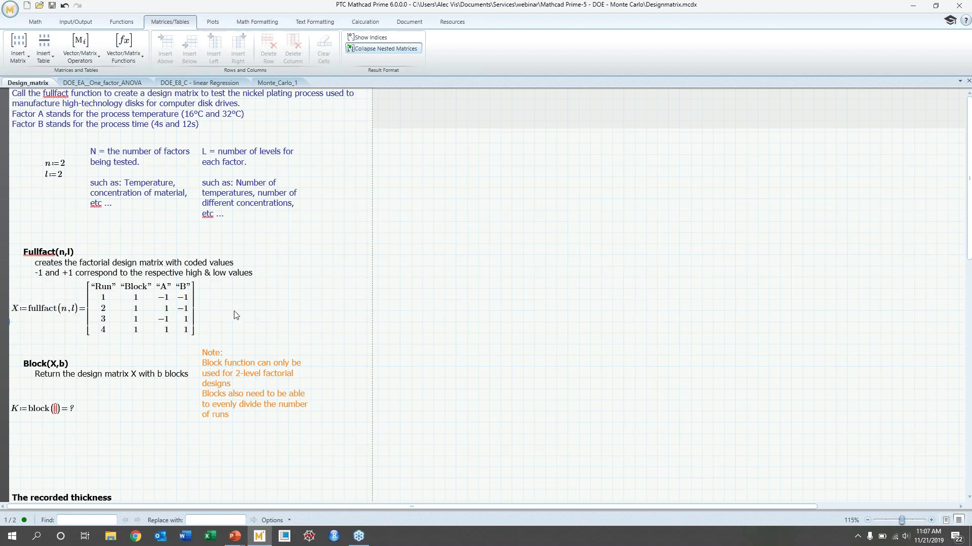
click(221, 310)
Step: Start doelabel(X, ...) with a 2x3 matrix whose first column holds labels "A" and "B"
text(doelabel(X,)
click(24, 51)
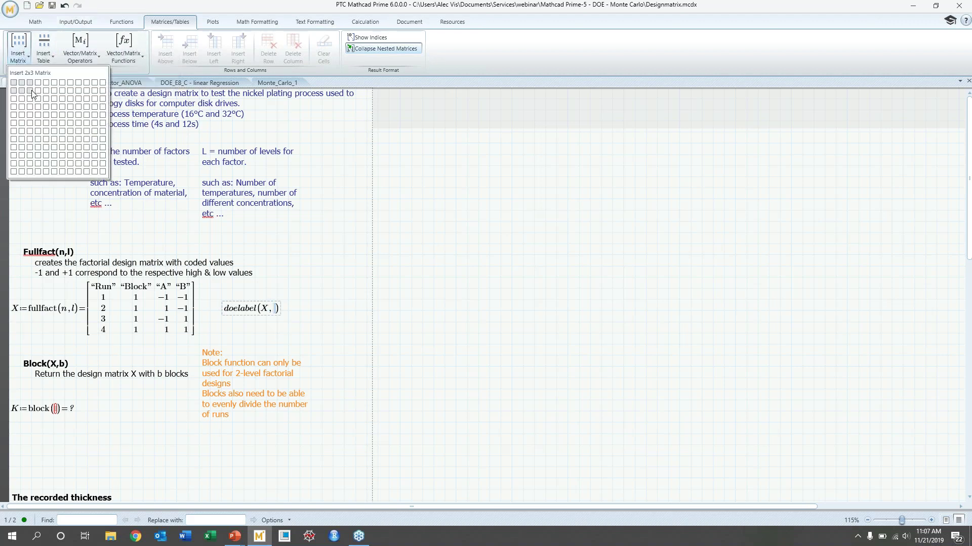
click(33, 94)
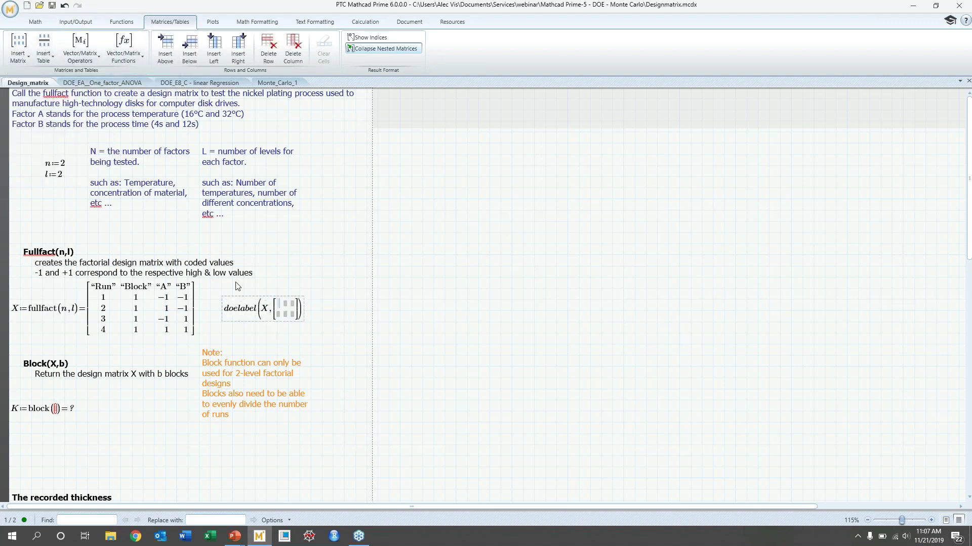
text("A)
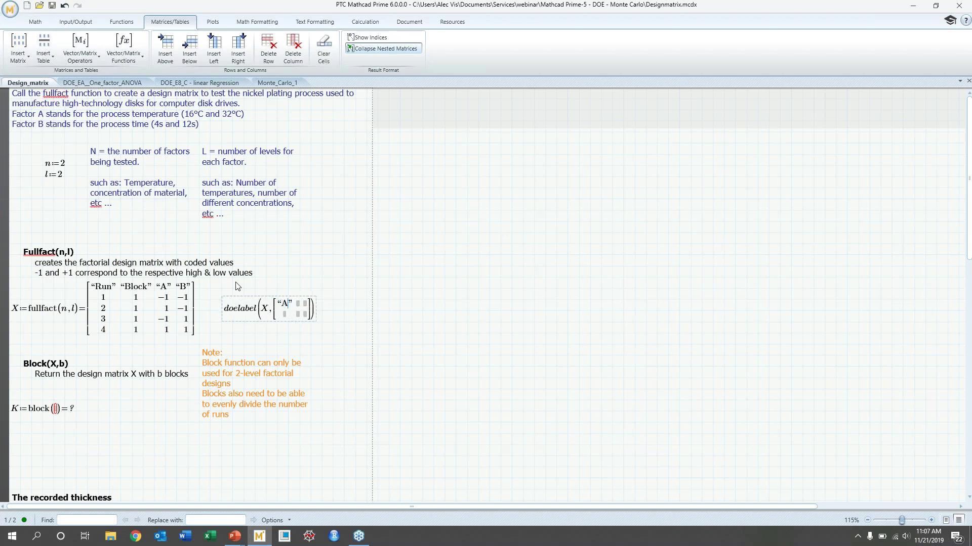
key(Down)
text(")
text(b)
key(BackSpace)
text(B”)
key(Home)
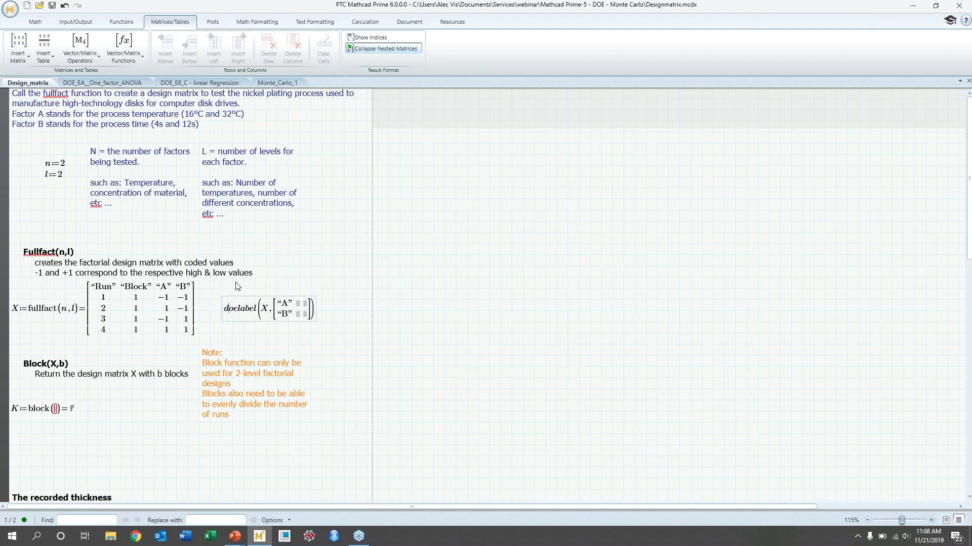
Step: Fill in levels 16, 32 for A and 4, 12 for B, and evaluate doelabel
key(Tab)
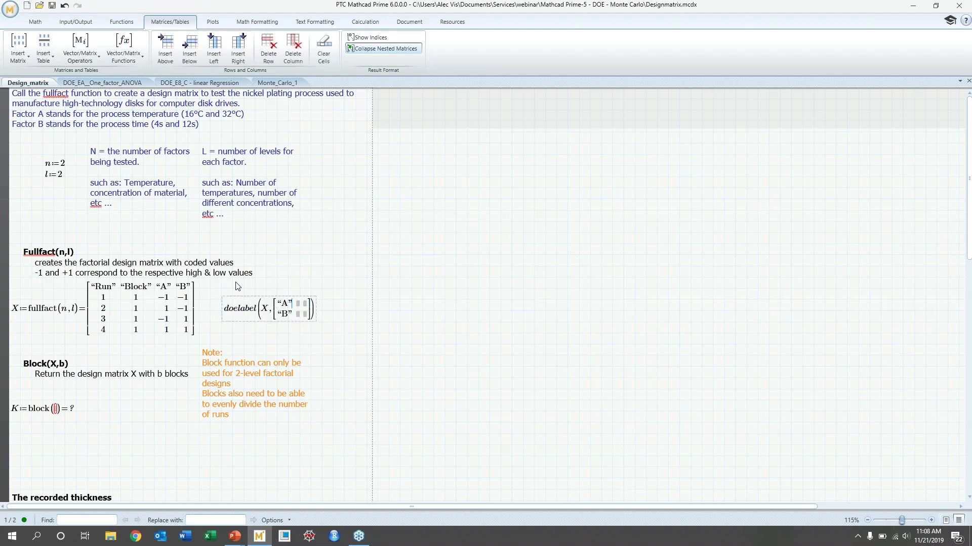
text(16)
key(Tab)
text(32)
key(Tab)
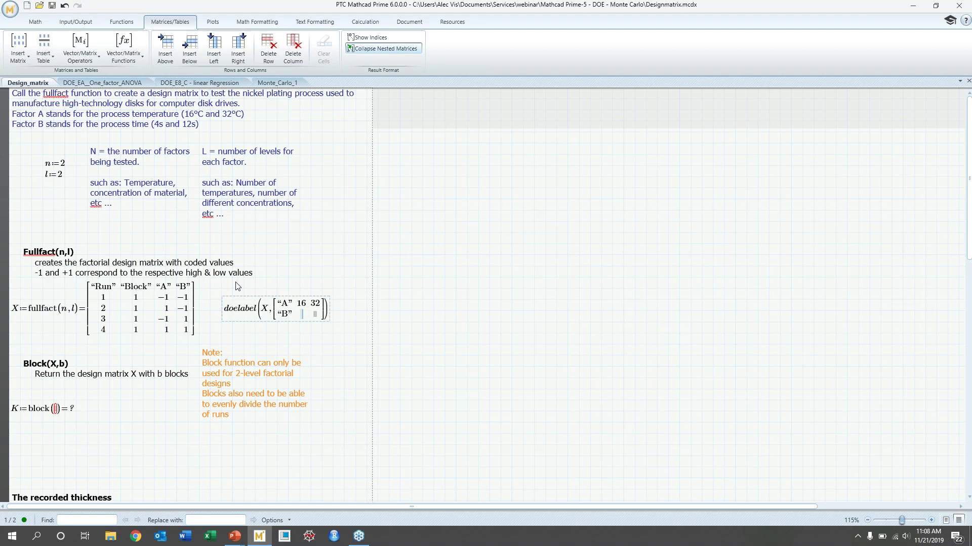
text(4)
key(Tab)
text(12])=)
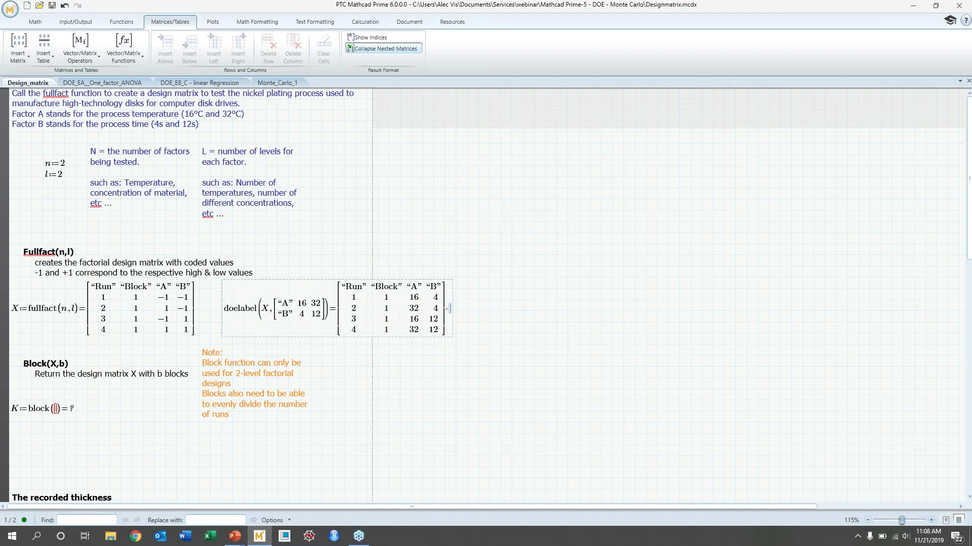
Step: Compare a coded value in the fullfact result with the matching 16 in the doelabel result
click(165, 301)
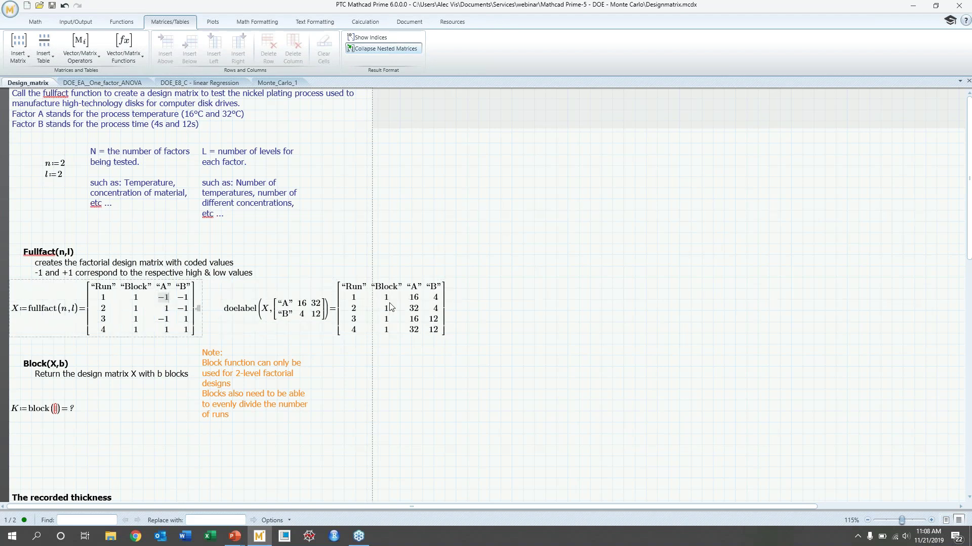
click(416, 300)
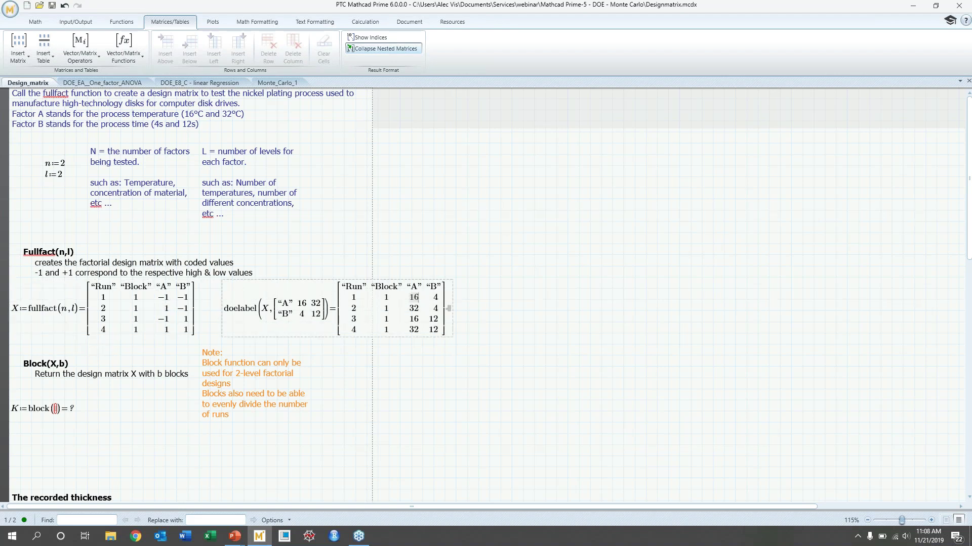
scroll(61, 360, down, 2)
Step: Evaluate block(X, 2), putting runs 1–2 in block 1 and runs 3–4 in block 2
click(58, 360)
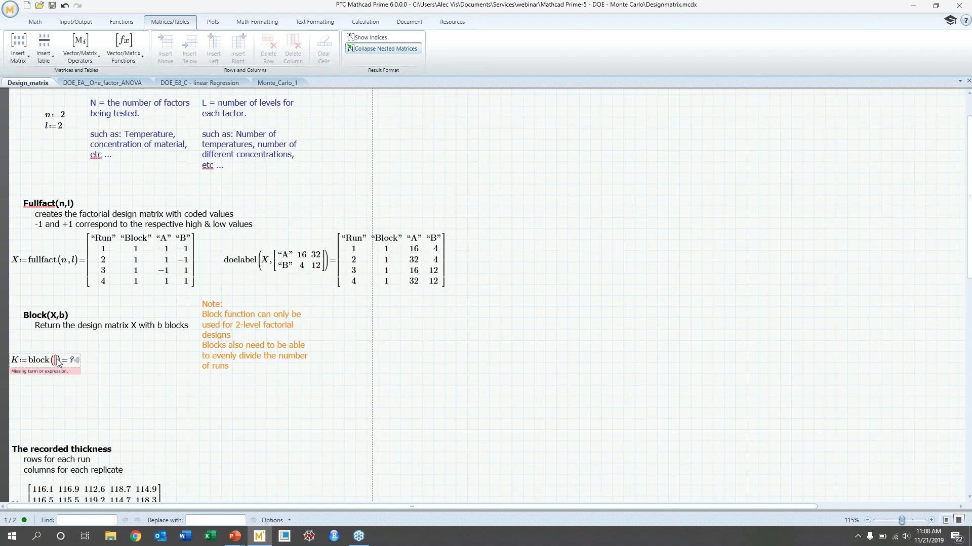
text(X)
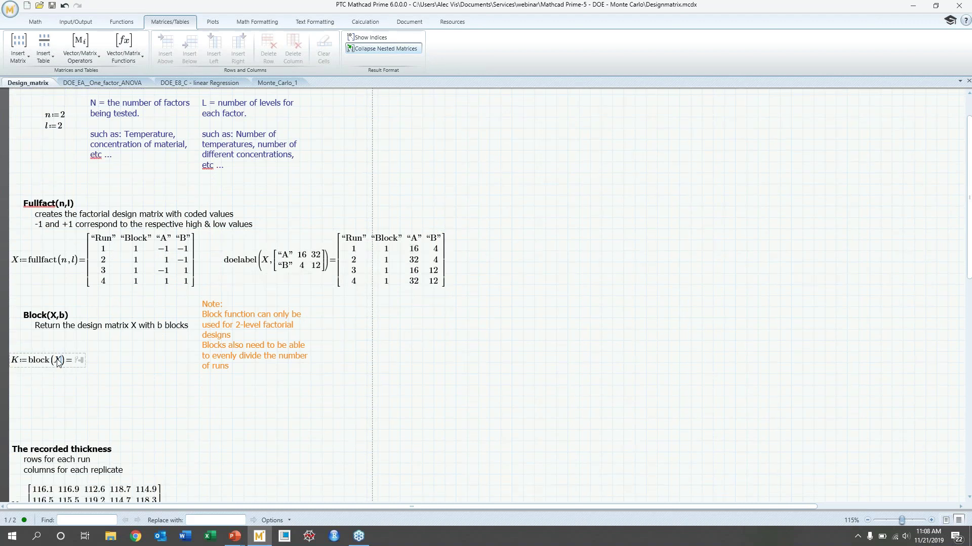
text(,2)=)
key(Return)
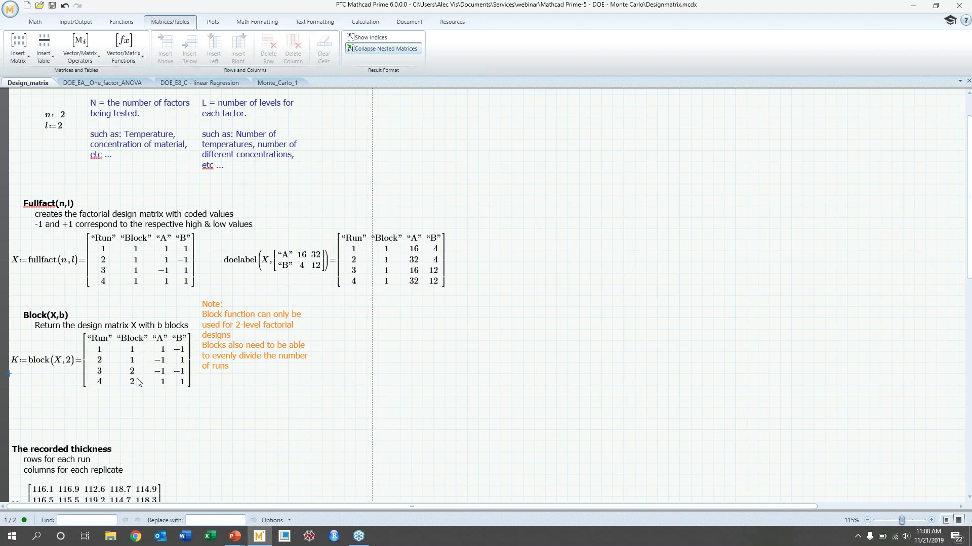
scroll(140, 356, down, 3)
scroll(141, 356, down, 2)
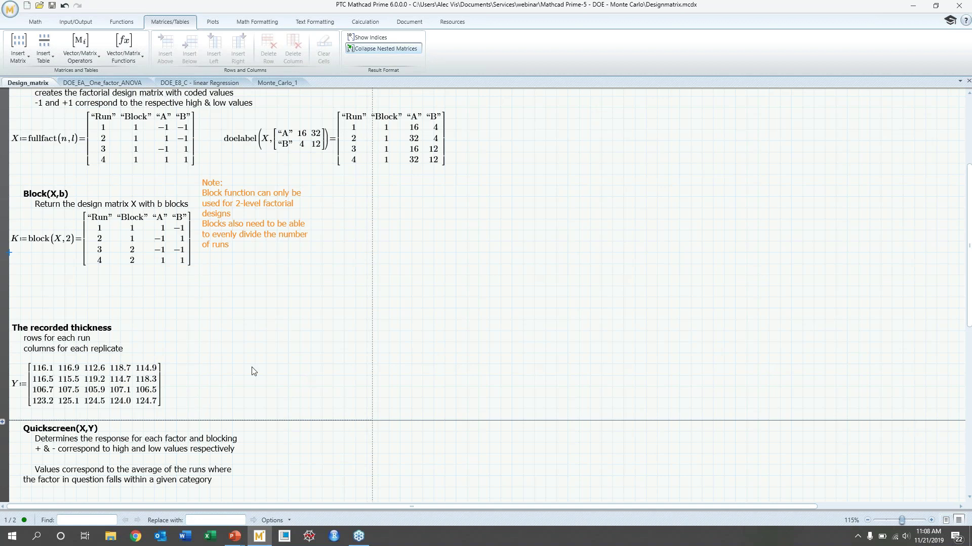
Step: Evaluate quickscreen(K, Y), giving differences 8.28 for A, 9.28 for B and −0.82 for Blocks
scroll(253, 370, down, 5)
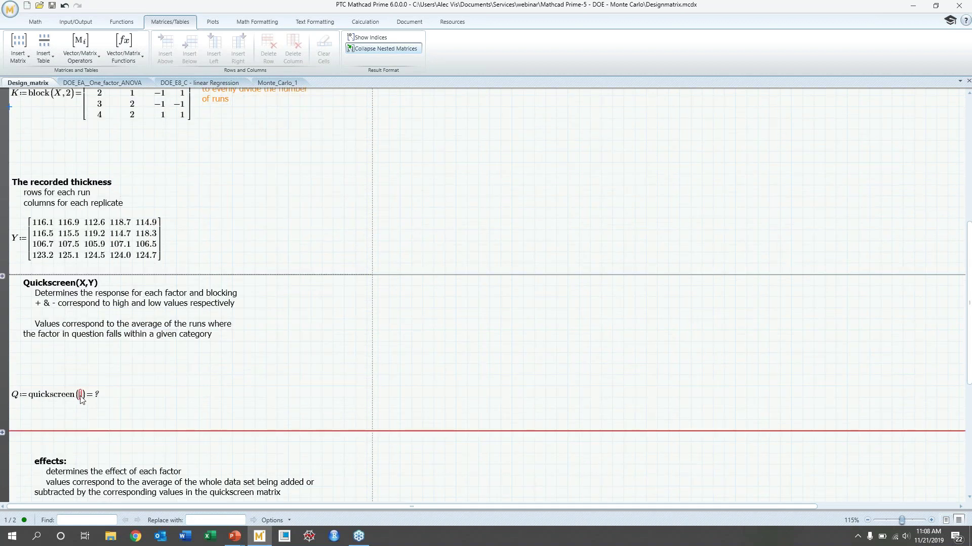
click(81, 395)
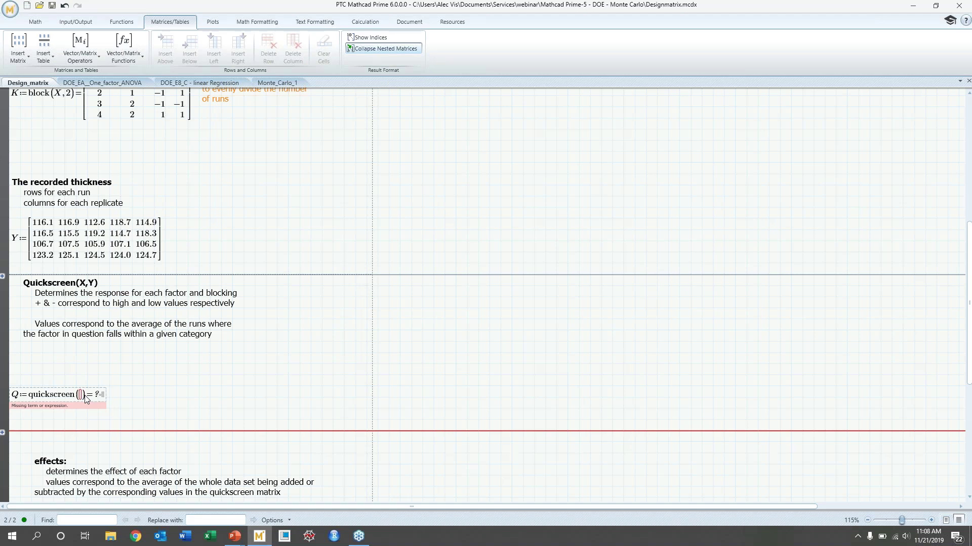
text(X)
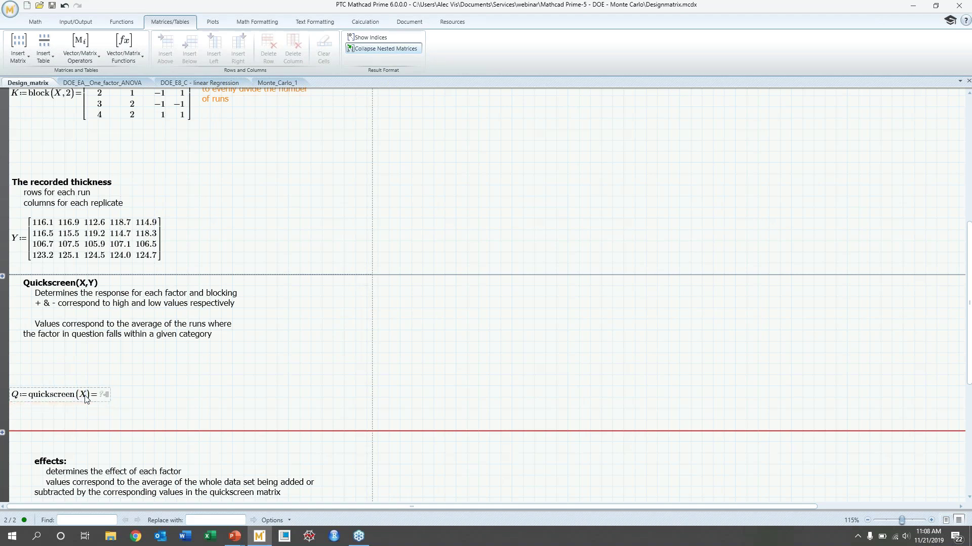
key(BackSpace)
text(K,Y)
key(Return)
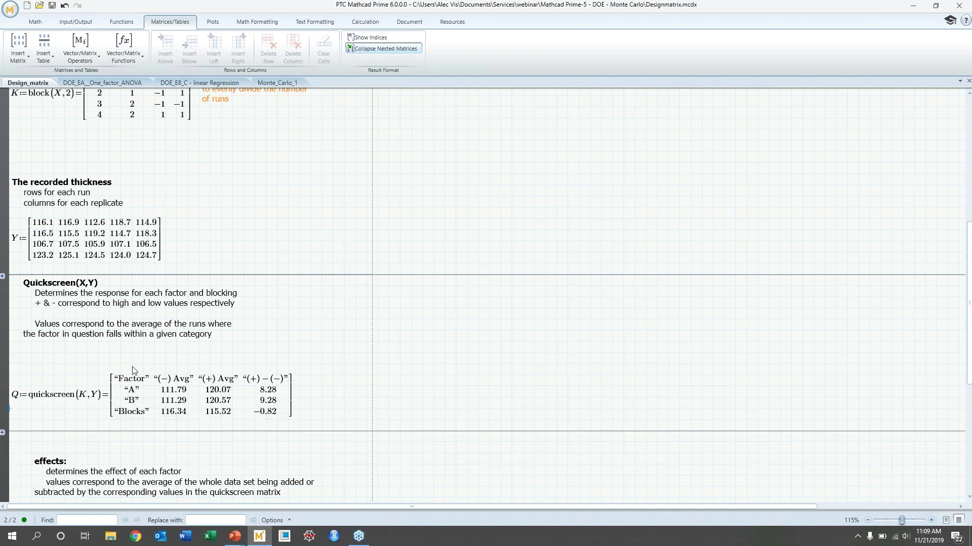
scroll(132, 367, down, 3)
Step: Evaluate effects(K, Y), giving −4.14/4.14 for A and −4.64/4.64 for B
click(42, 369)
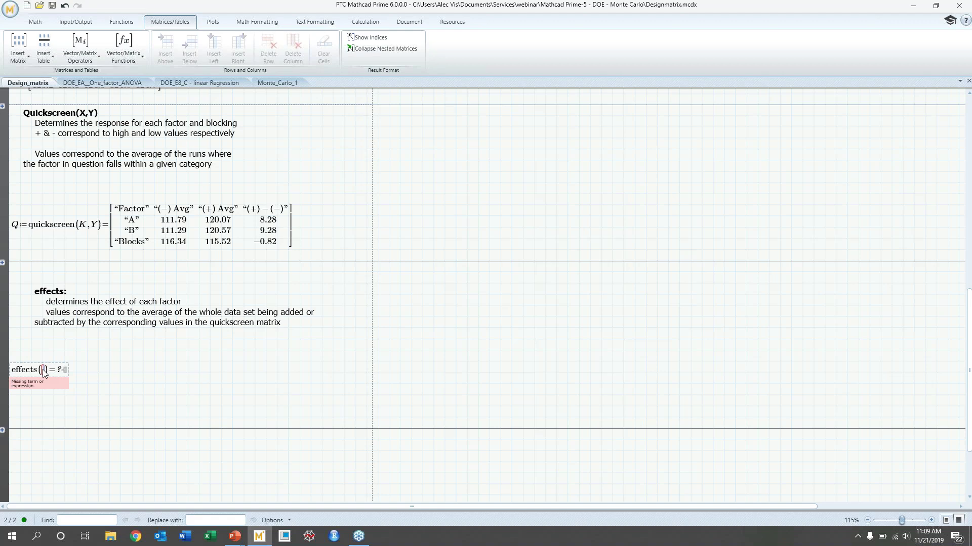
text(K,Y)
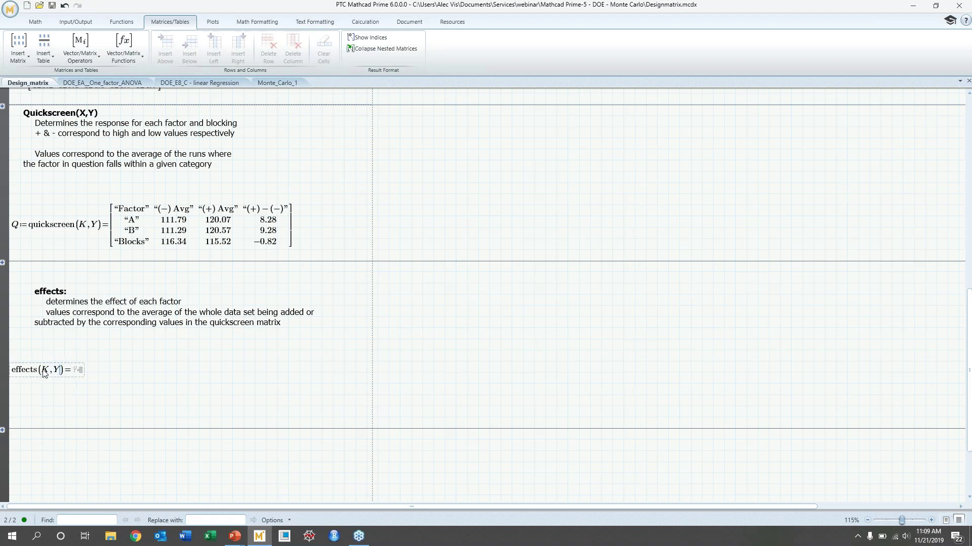
key(Return)
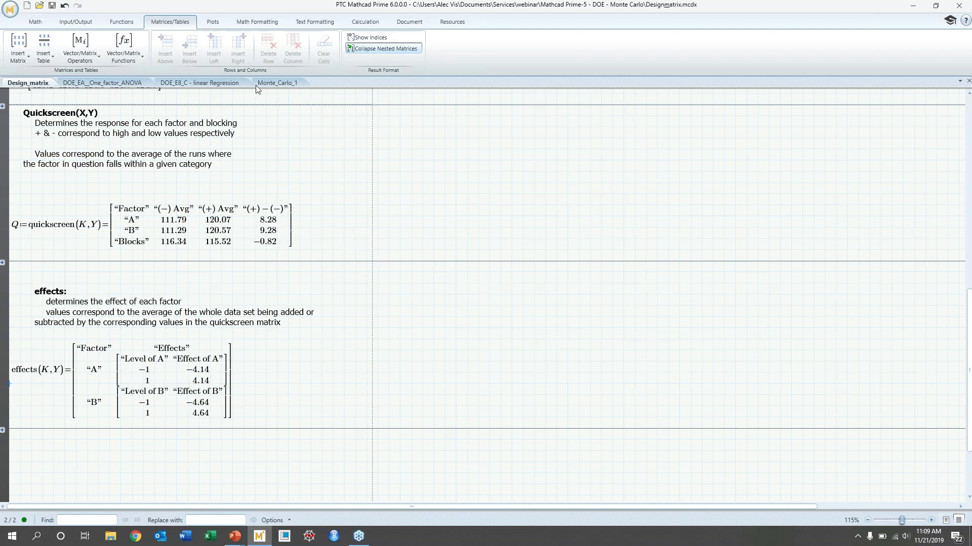
Step: In the One_factor_ANOVA worksheet, set n := 1 so the full factorial design recalculates
click(116, 83)
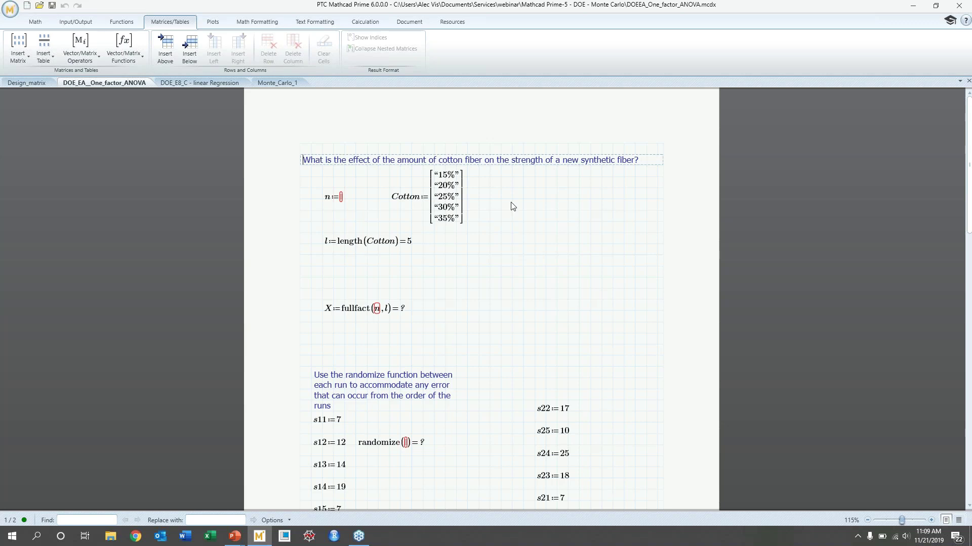
click(342, 199)
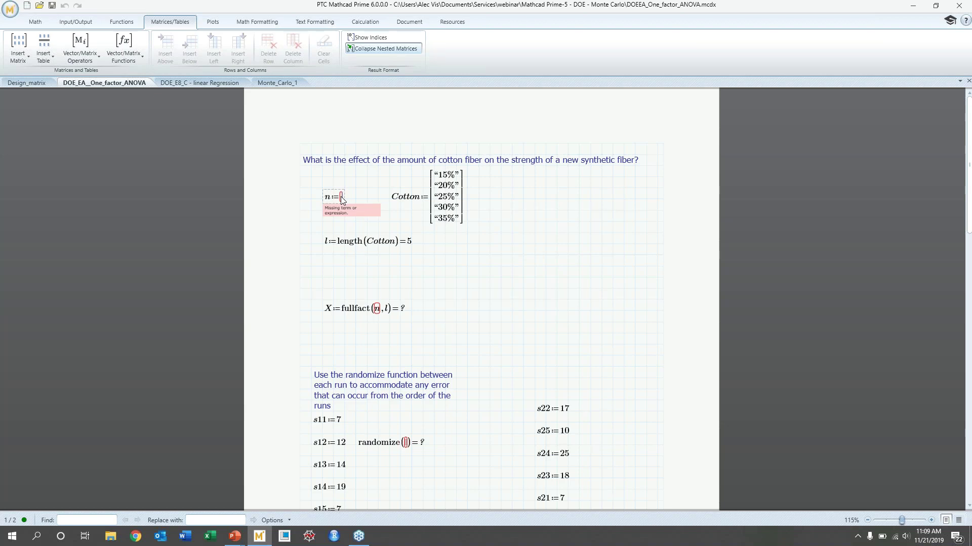
text(1)
click(423, 233)
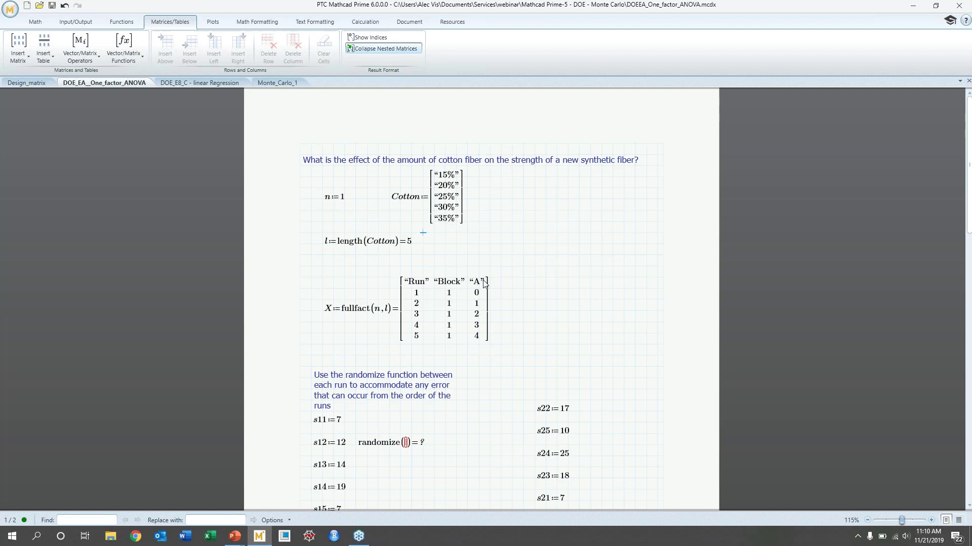
scroll(441, 274, down, 5)
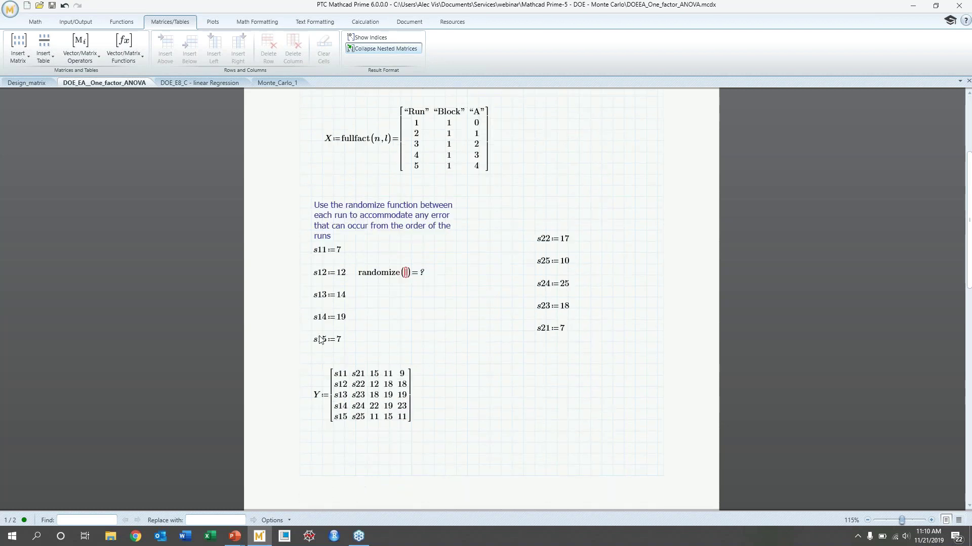
Step: Evaluate randomize(X), reordering the runs as 1, 2, 4, 3, 5
click(405, 274)
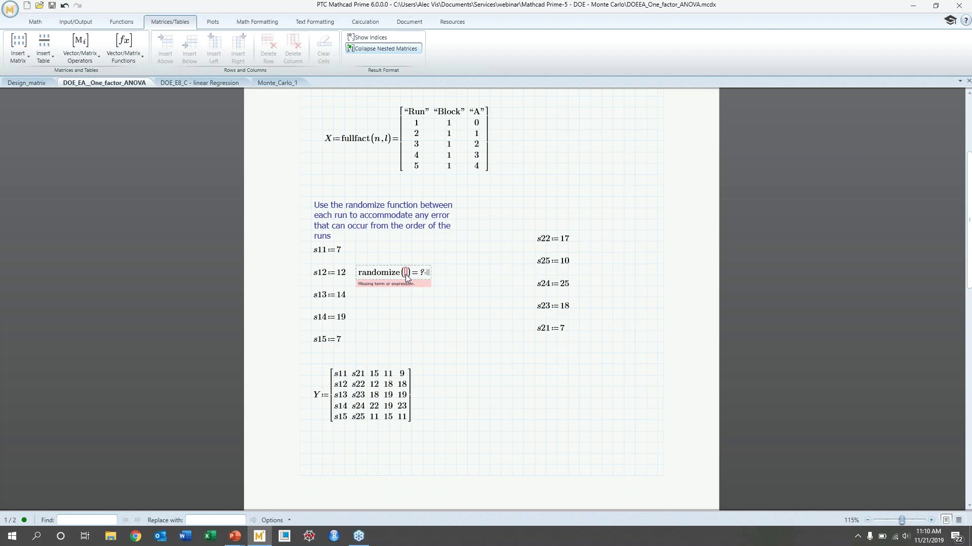
text(X)
key(Return)
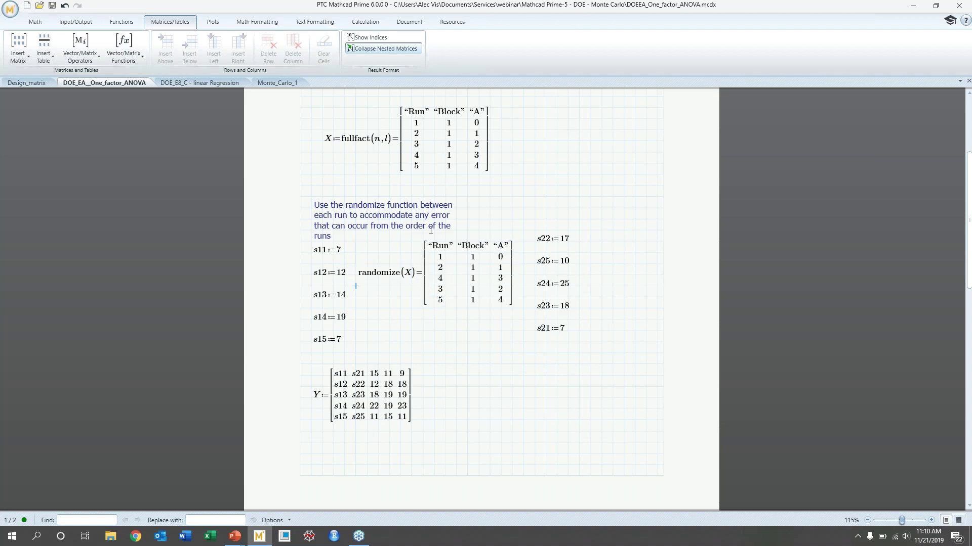
scroll(442, 324, down, 3)
scroll(524, 253, down, 6)
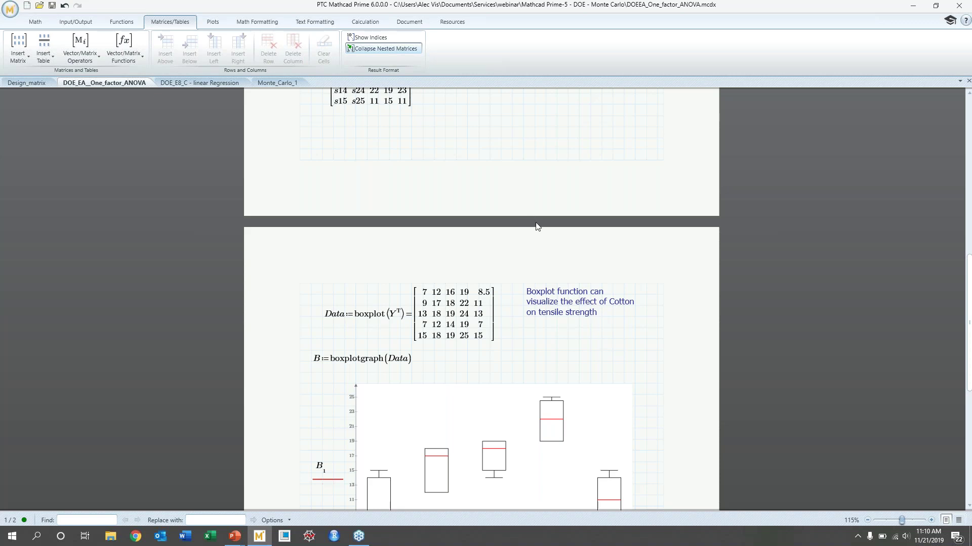
scroll(537, 226, down, 6)
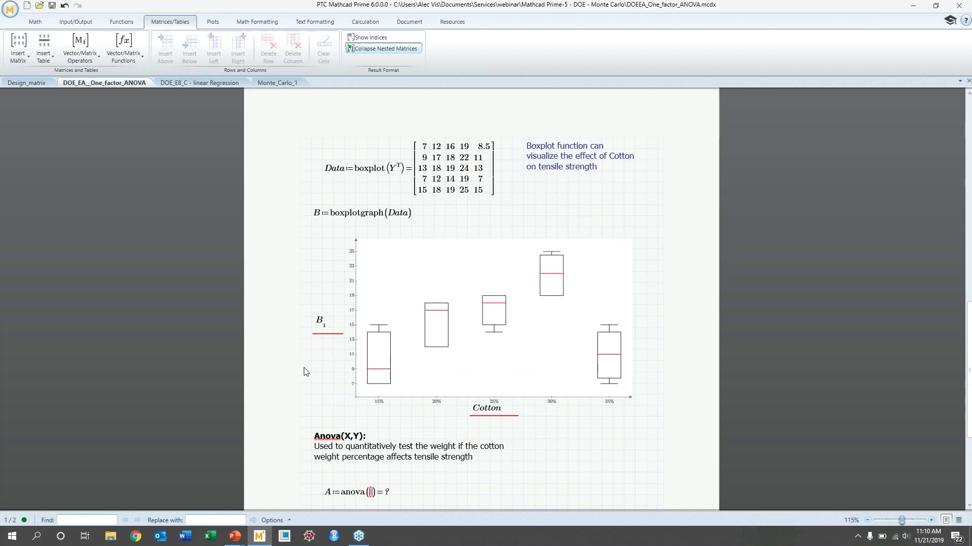
Step: Evaluate anova(X, Y), giving factor A SSE 475.76, F 14.757 and P 9.128·10⁻⁶
scroll(411, 292, down, 2)
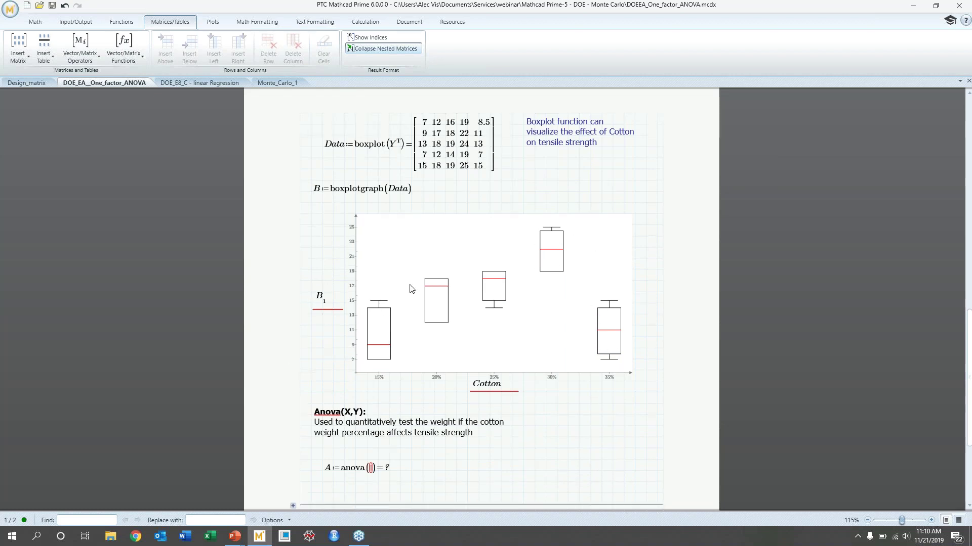
scroll(423, 300, down, 2)
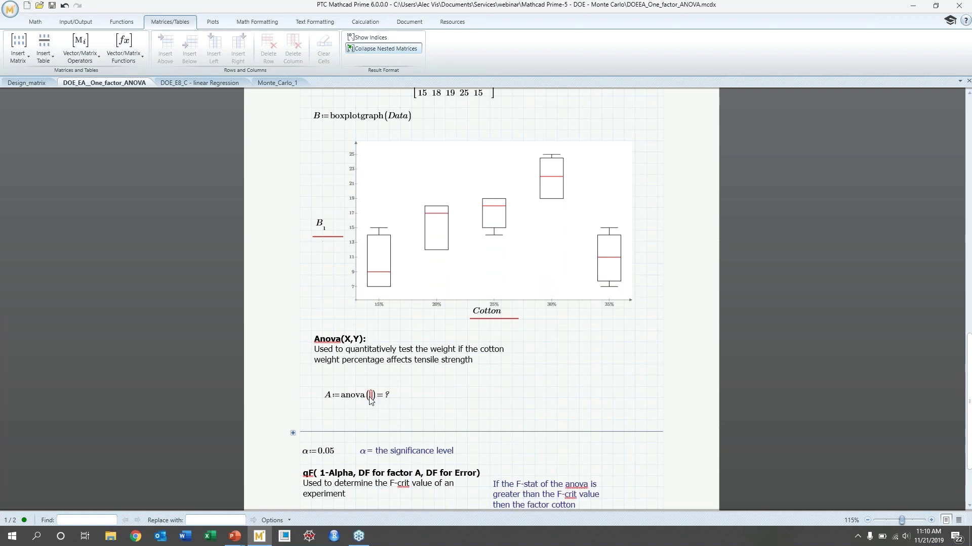
click(369, 397)
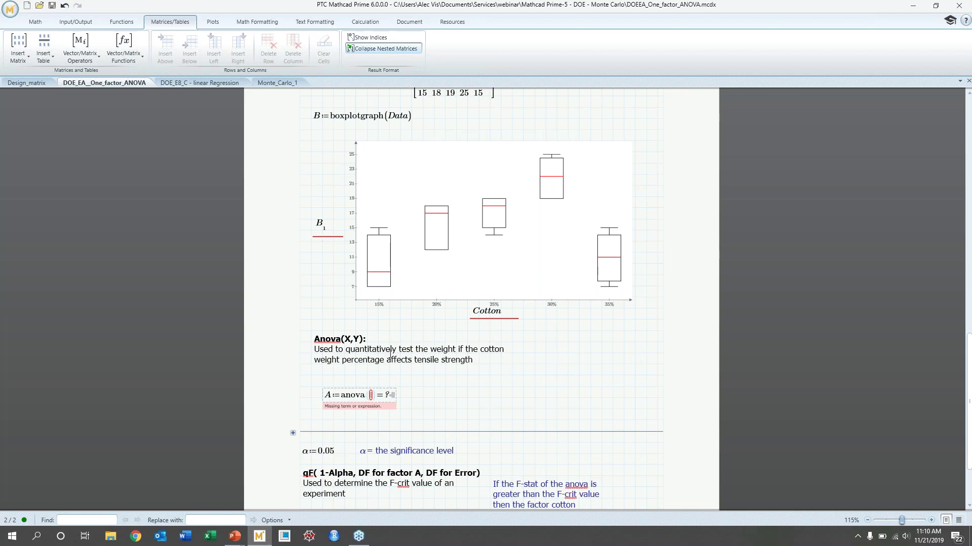
text(()
text(()
text(X)
text(,Y)
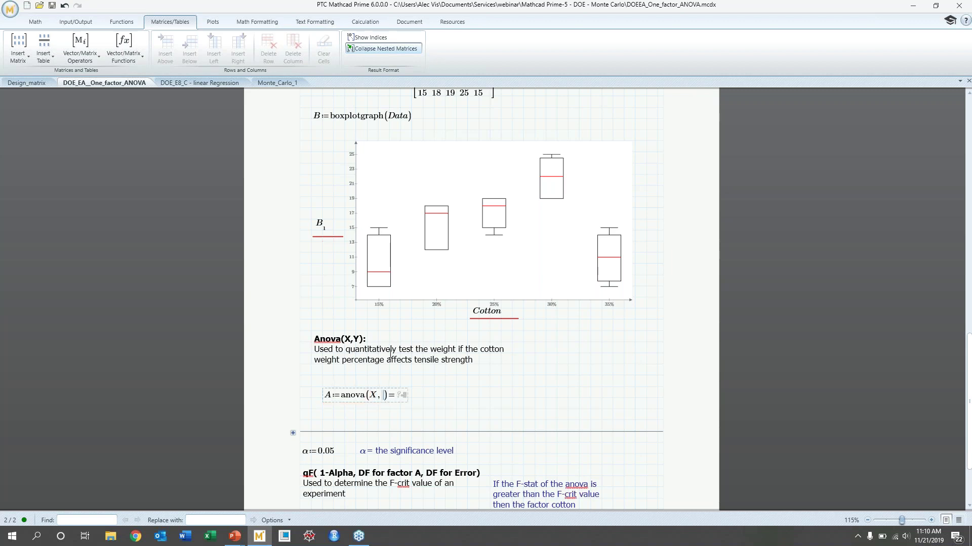
key(Return)
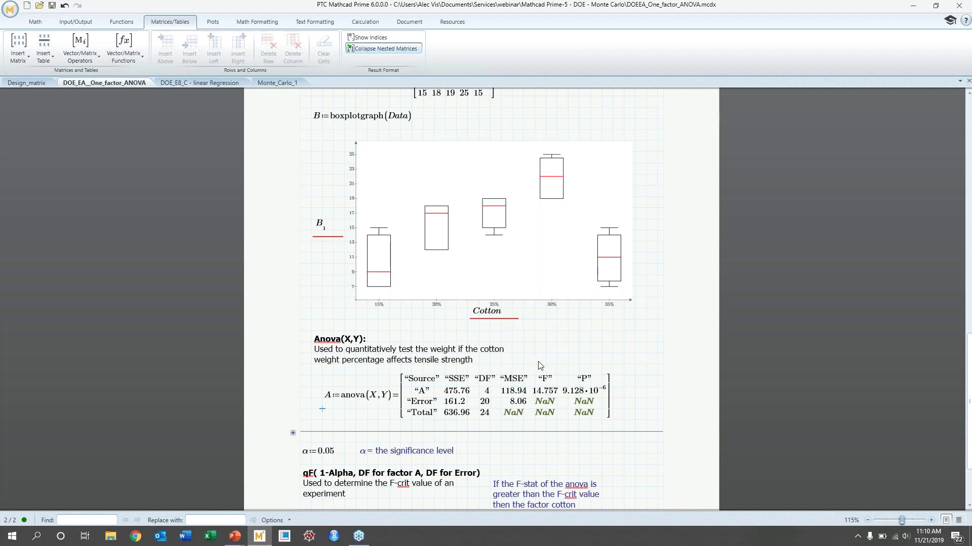
scroll(545, 367, down, 3)
Step: Point out the anova F of 14.757 and the significance level α = 0.05
click(537, 320)
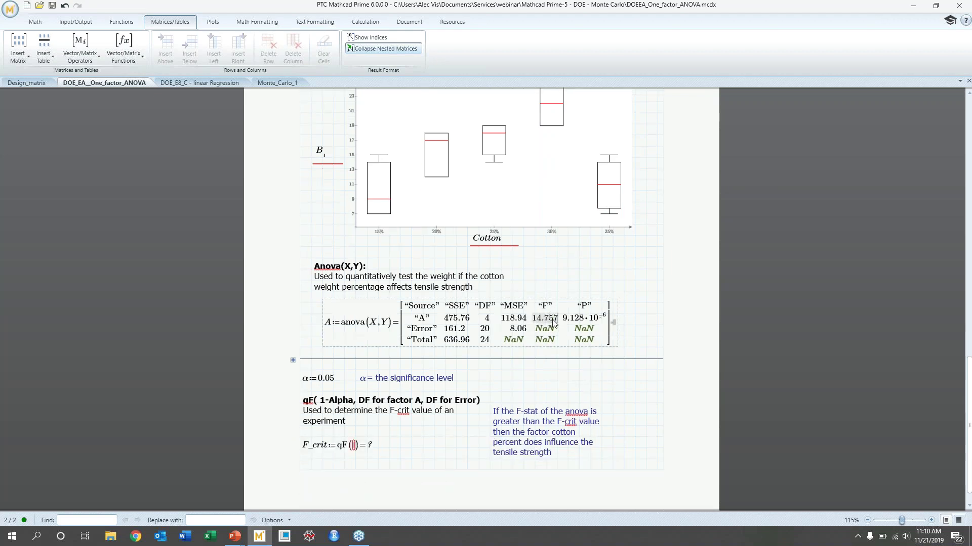
scroll(541, 340, down, 1)
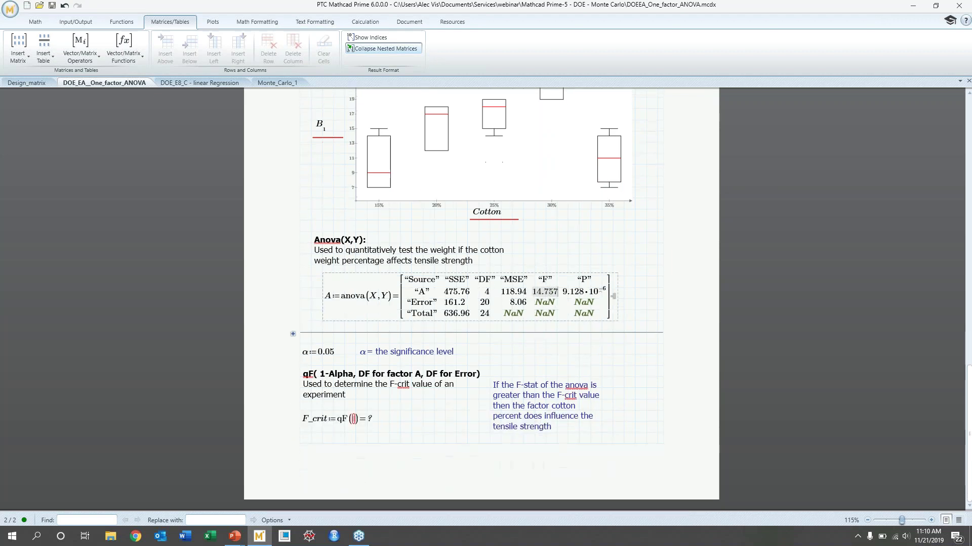
click(366, 416)
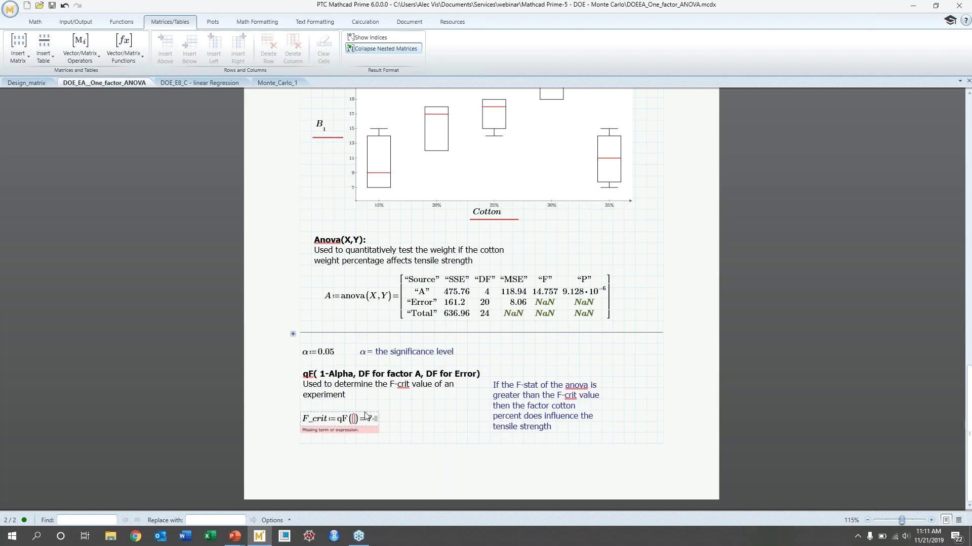
click(344, 355)
click(317, 356)
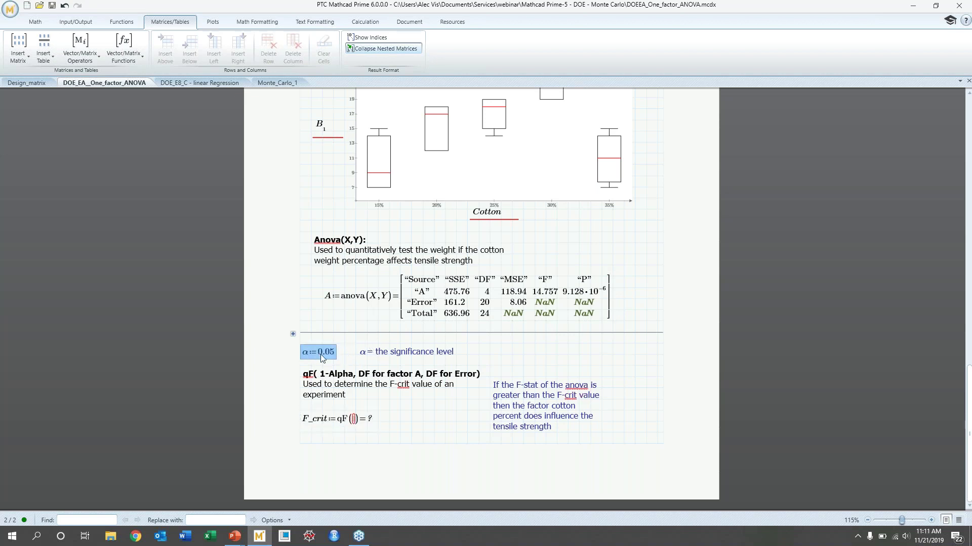
click(354, 420)
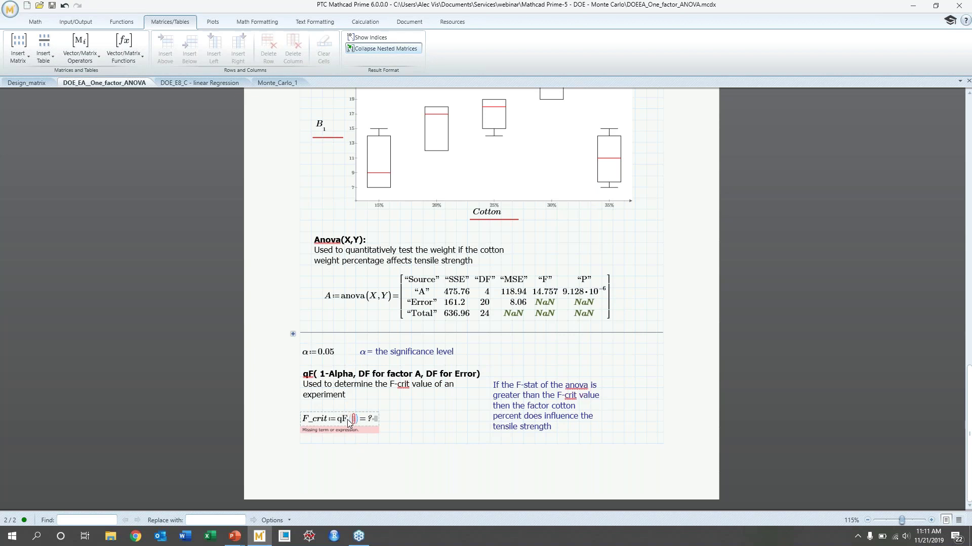
Step: Compute F_crit = qF(1−α, 4, 20) = 2.866 and compare it with the anova F of 14.757
text(1-a)
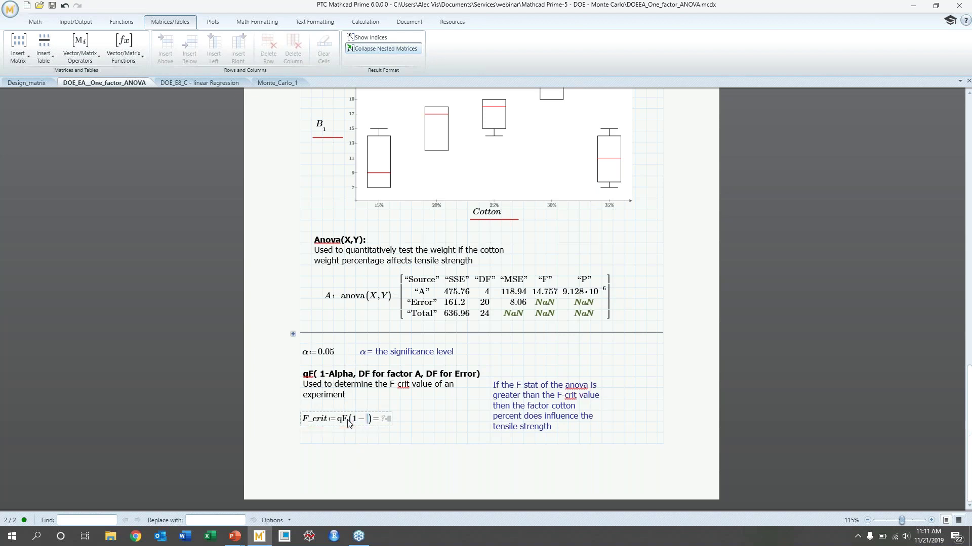
text(G)
key(BackSpace)
key(BackSpace)
text(a)
key(ctrl+g)
text(,4,20)
key(Return)
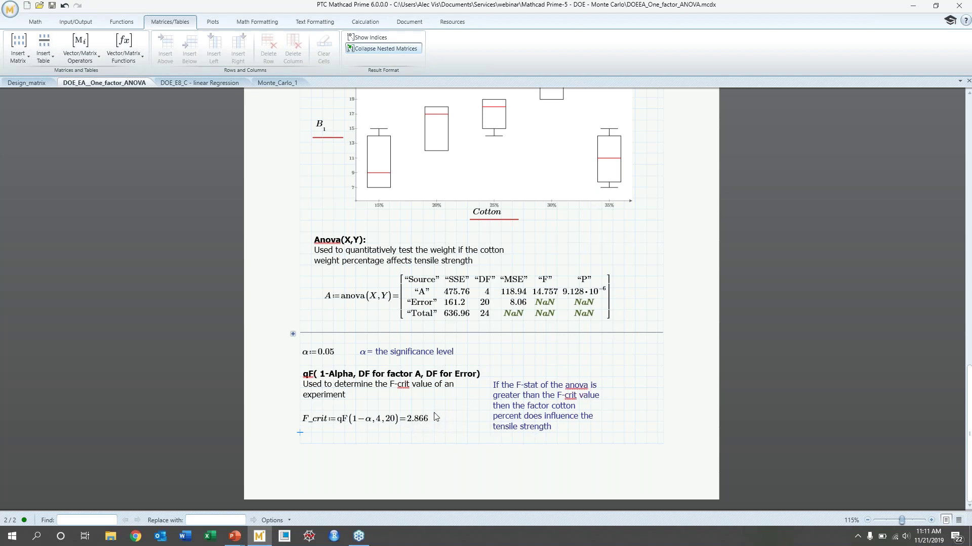
click(541, 295)
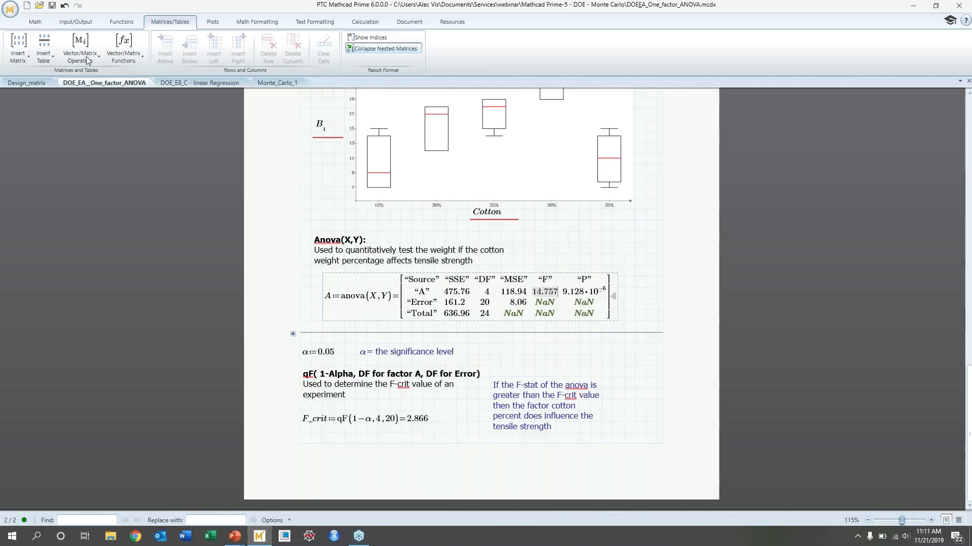
Step: On the linear regression worksheet, evaluate polyfitc(X,T,1,98%)= to show the coefficient table
click(160, 83)
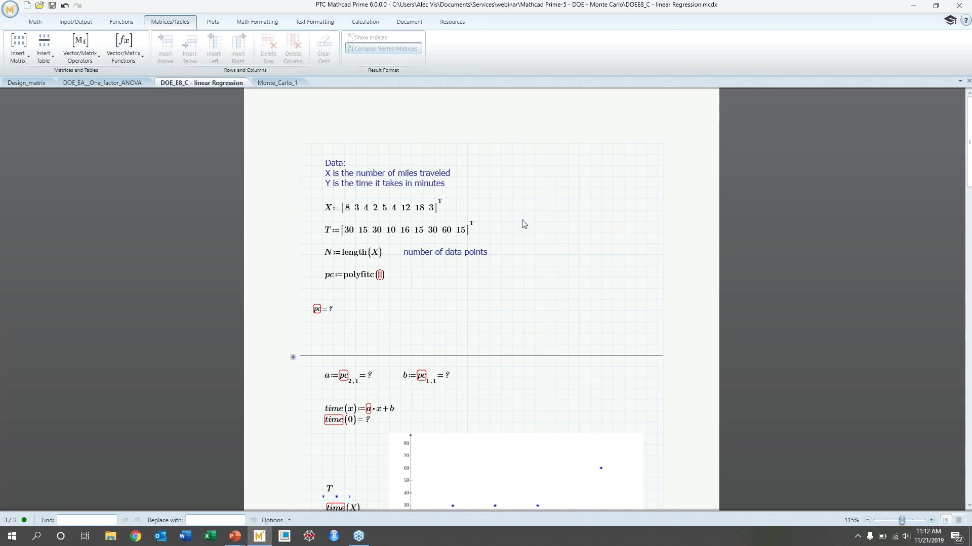
click(379, 276)
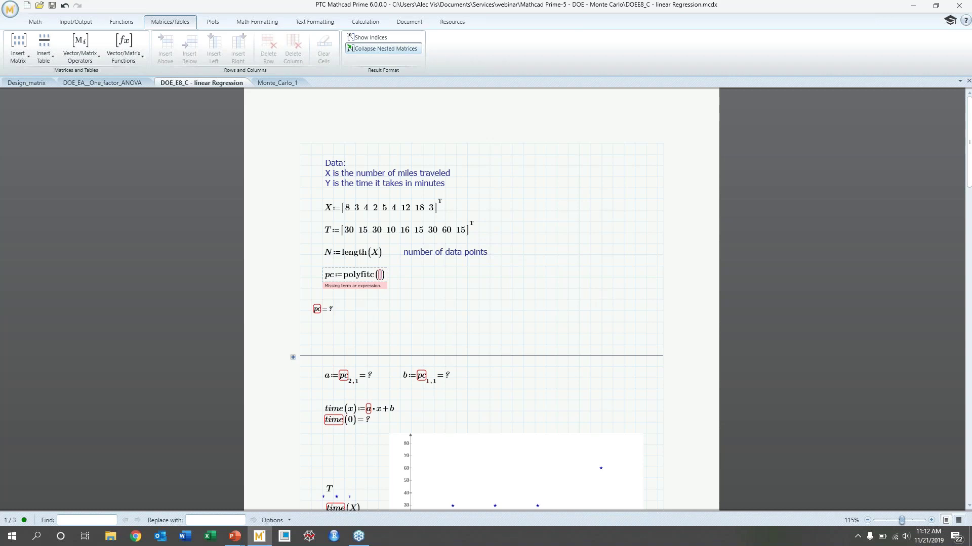
text(X)
text(,T,)
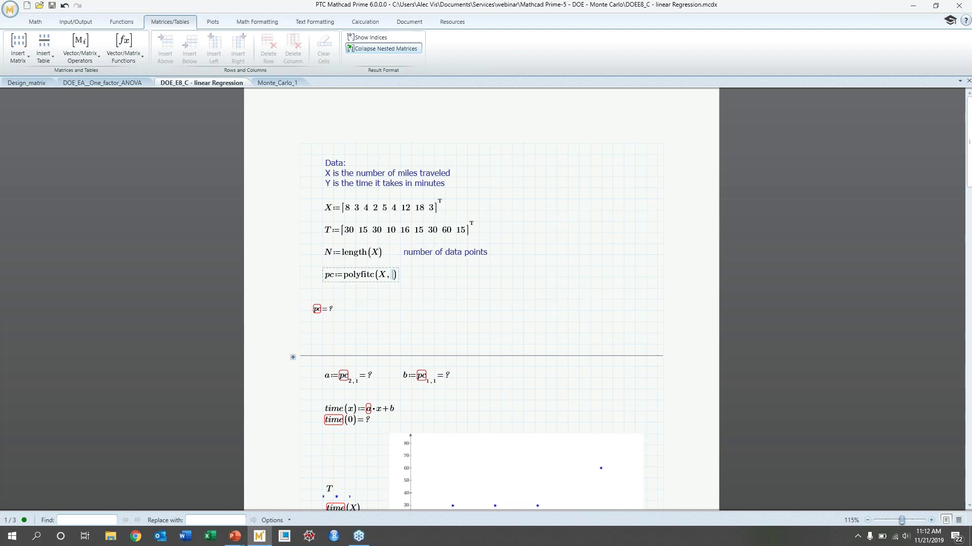
text(1,98%)=)
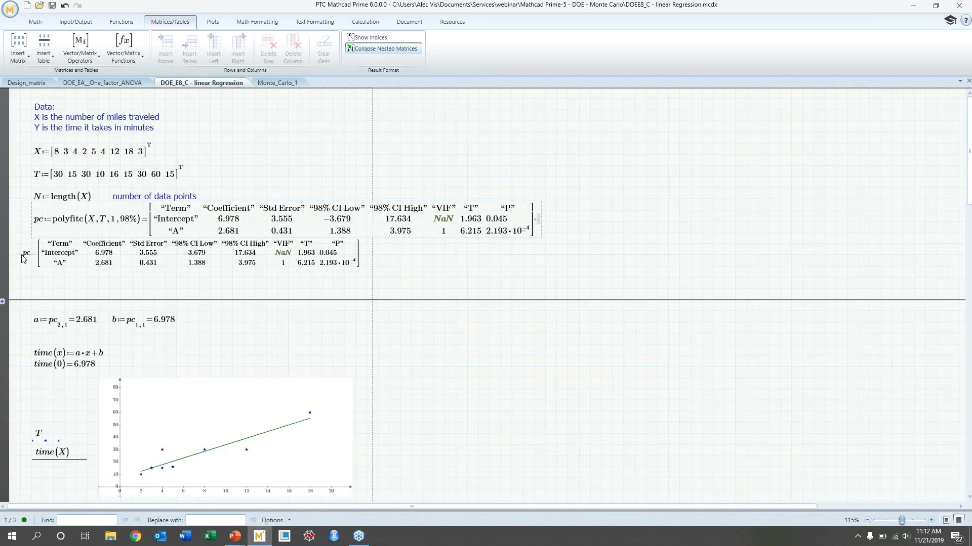
Step: Point out the pc table's intercept 6.978 and slope 2.681, then scroll to Alternative Methods
click(40, 256)
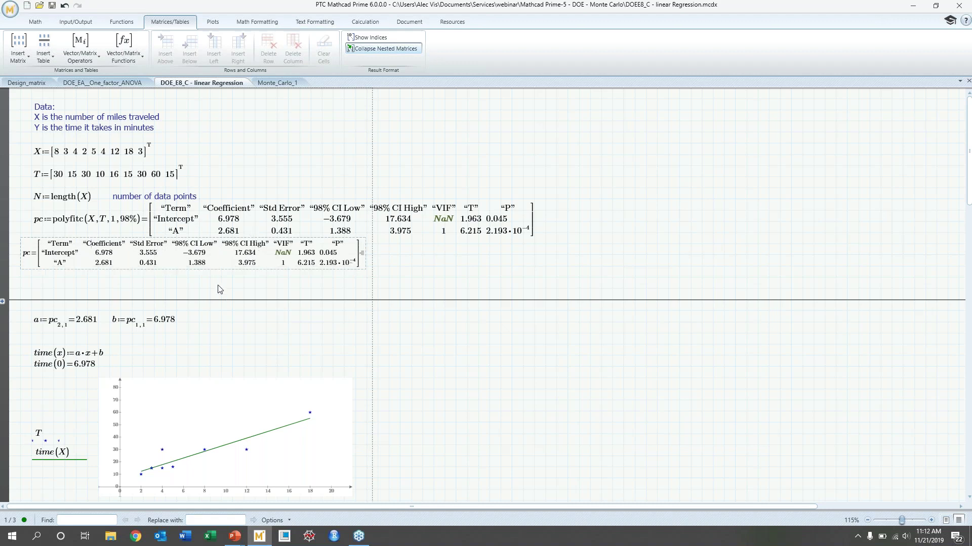
click(50, 322)
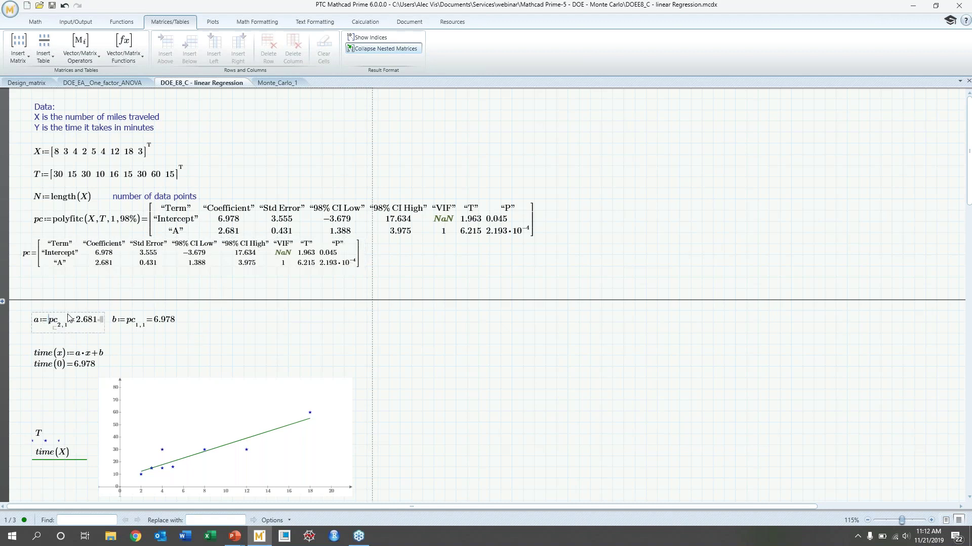
click(116, 322)
click(104, 261)
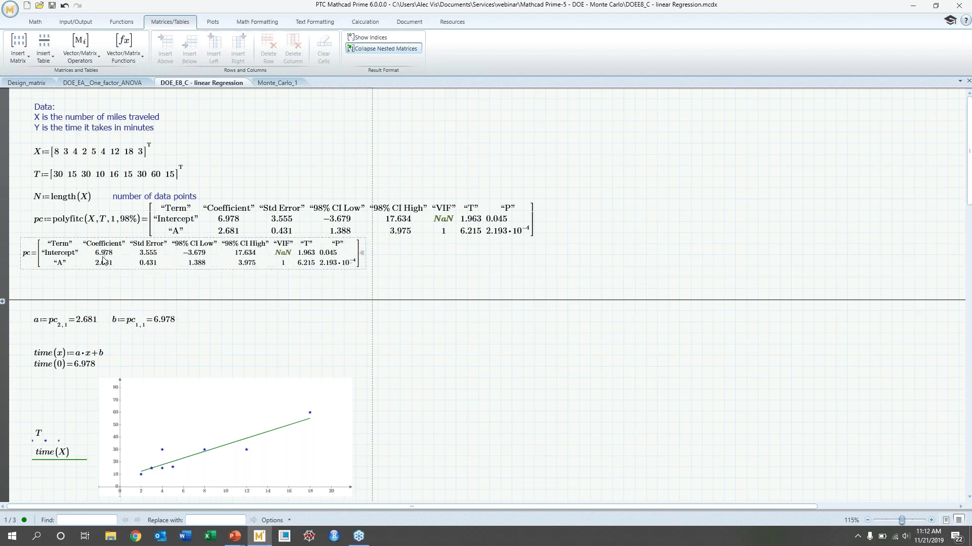
scroll(66, 324, down, 2)
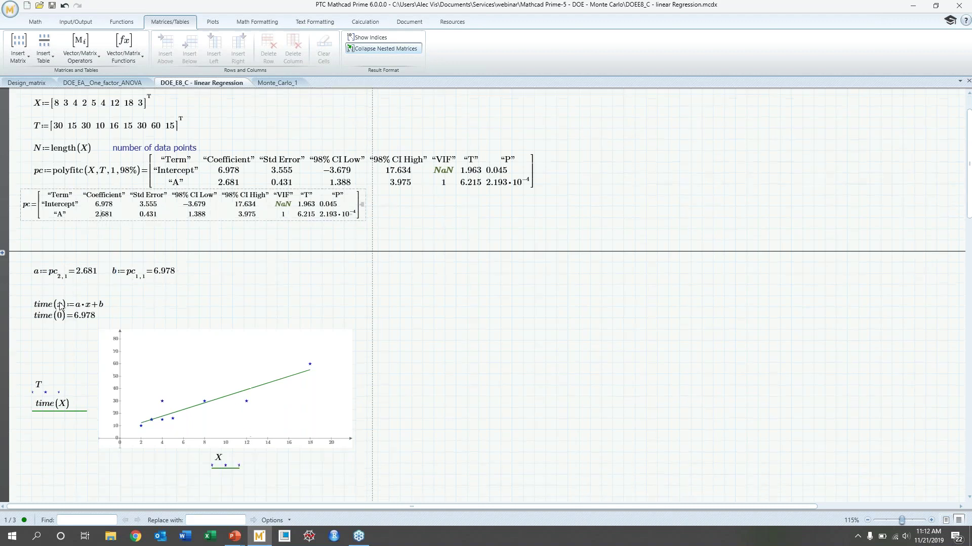
scroll(142, 400, down, 3)
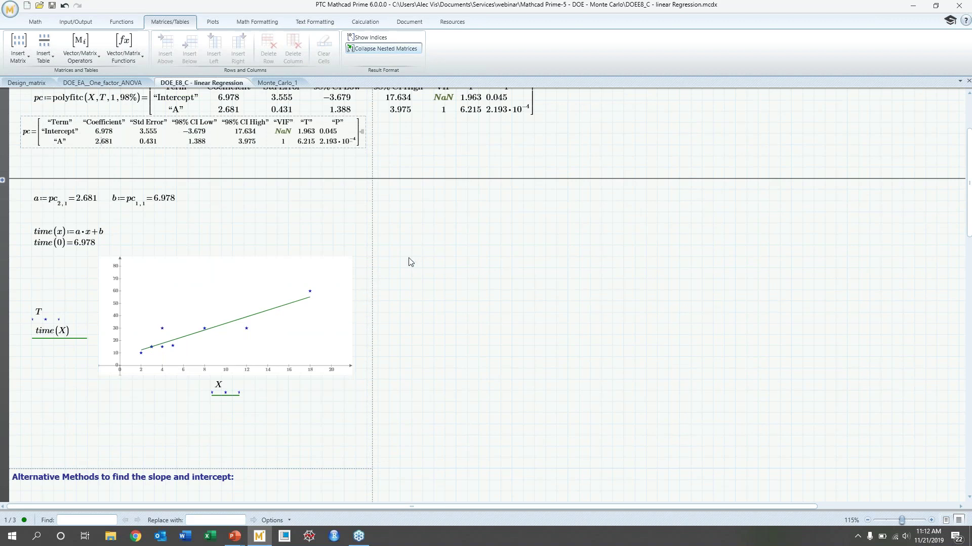
scroll(385, 270, down, 12)
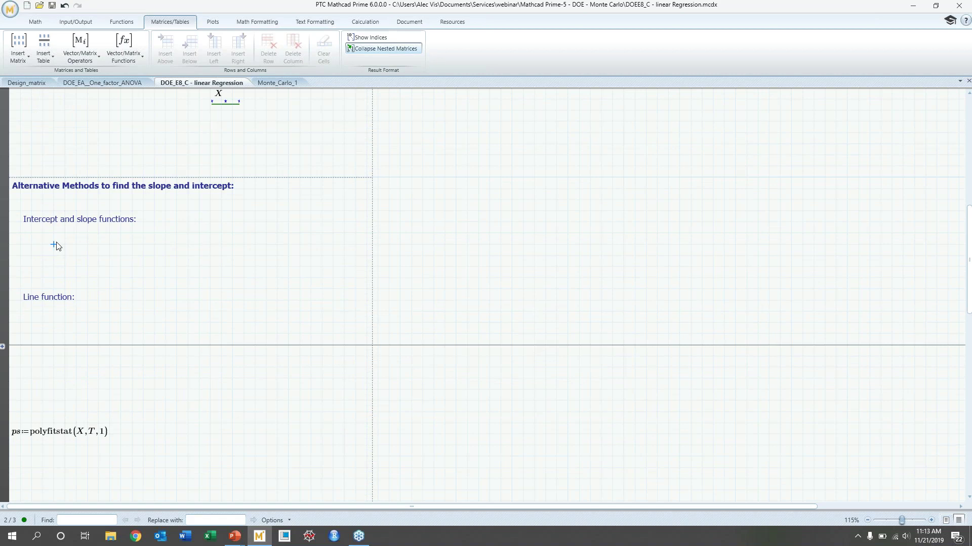
Step: Evaluate intercept(X,T)= and slope(X,T)=, correcting the mistyped lowercase x to X
text(intercept(X,T)=6.978)
key(Return)
text(slope(x,T)
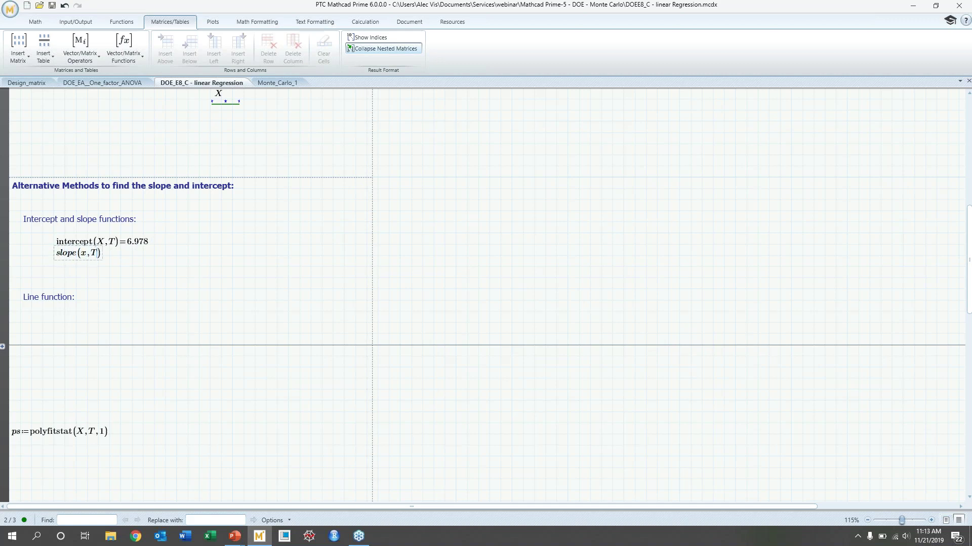
key(BackSpace)
key(BackSpace)
key(BackSpace)
text(X,T)=)
Step: Evaluate line(X,T)= under Line function, returning the vector [6.978; 2.681]
scroll(99, 188, up, 14)
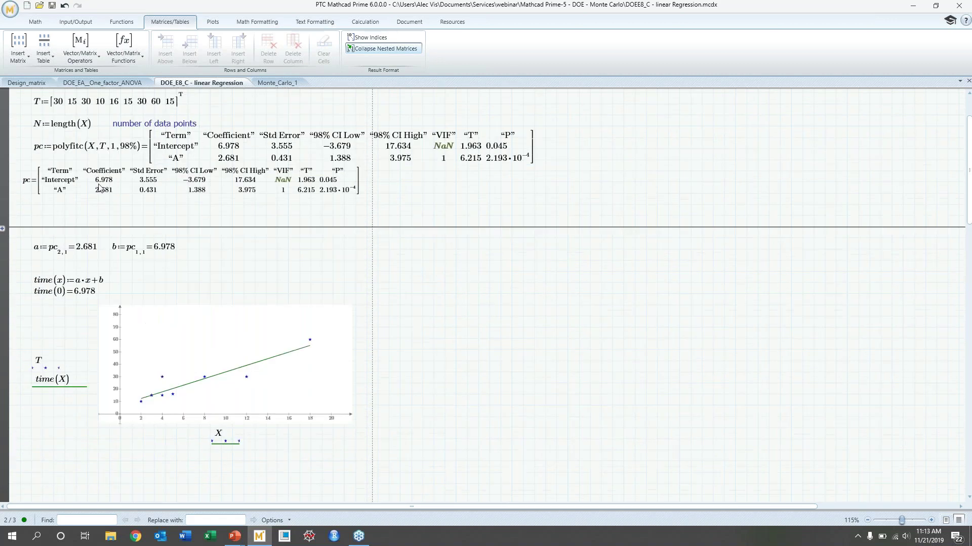
scroll(100, 187, down, 14)
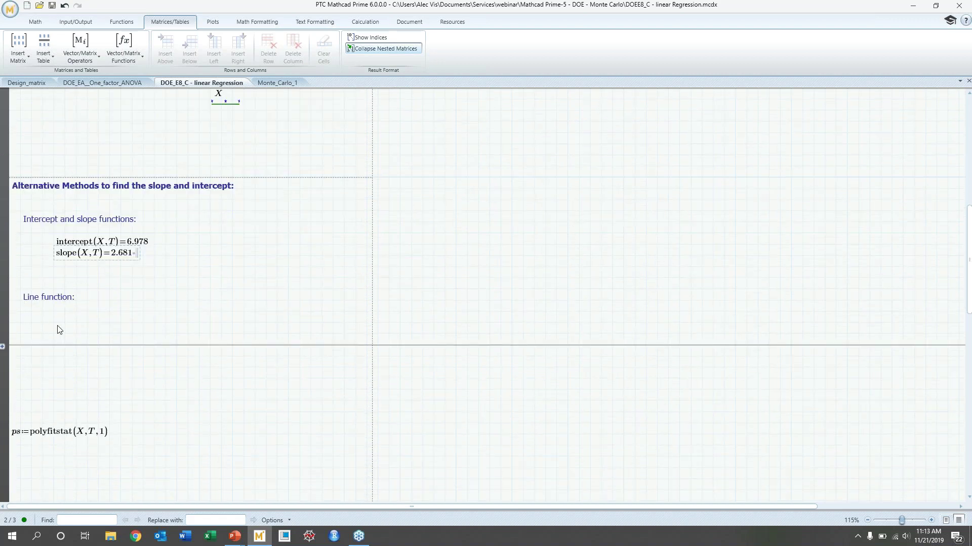
click(45, 321)
text(line(X,T)=[6.978 2.681)
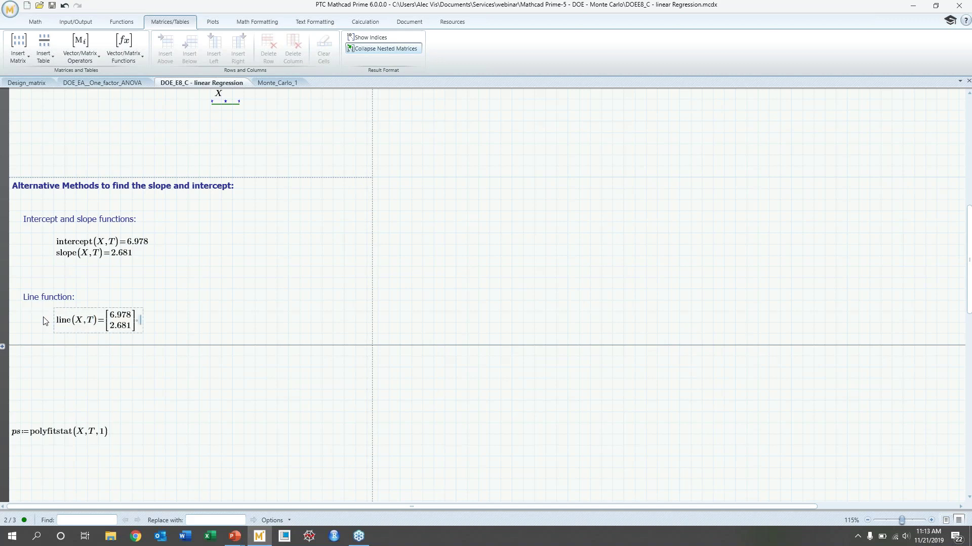
scroll(156, 344, down, 3)
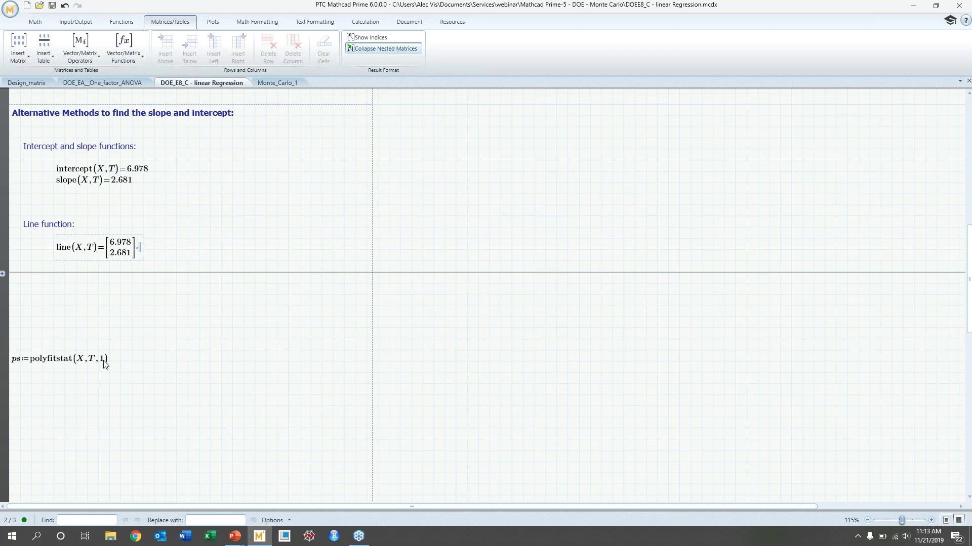
Step: Evaluate polyfitstat(X,T,1), showing R2 0.847, adjusted R2 0.825 and standard deviation 6.46
click(104, 363)
text(=)
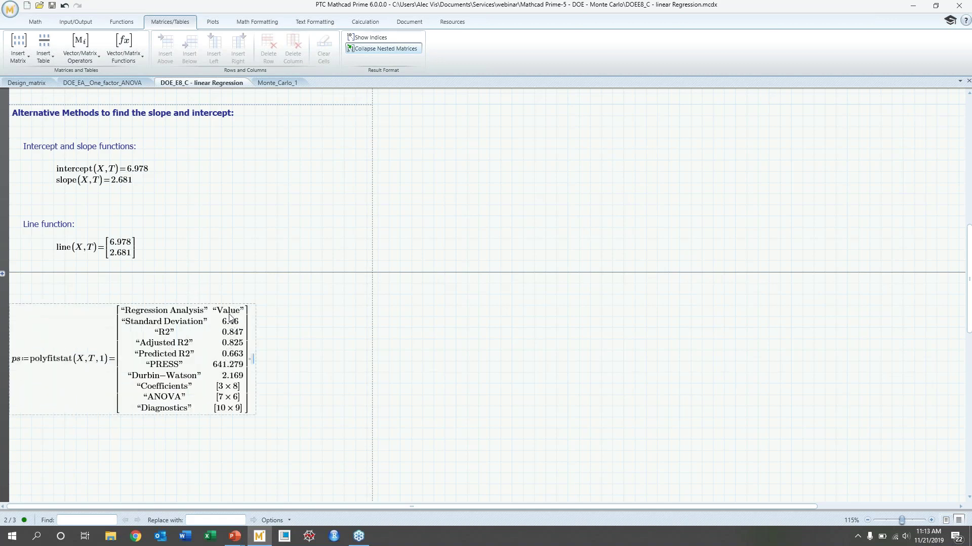
Step: Locate F:=polyfit(X,T,1) and its T and F(x) plot, comparing it with earlier results
scroll(190, 414, down, 1)
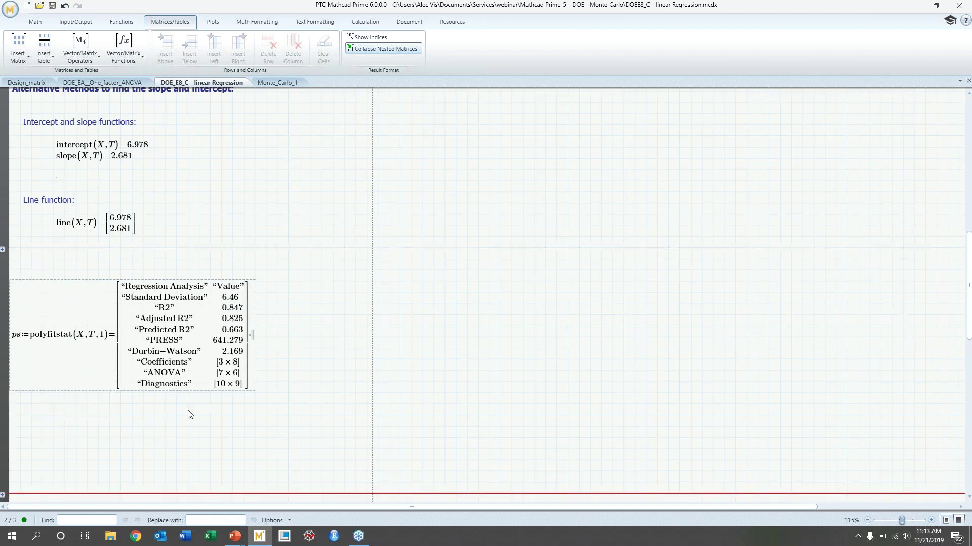
scroll(282, 388, down, 3)
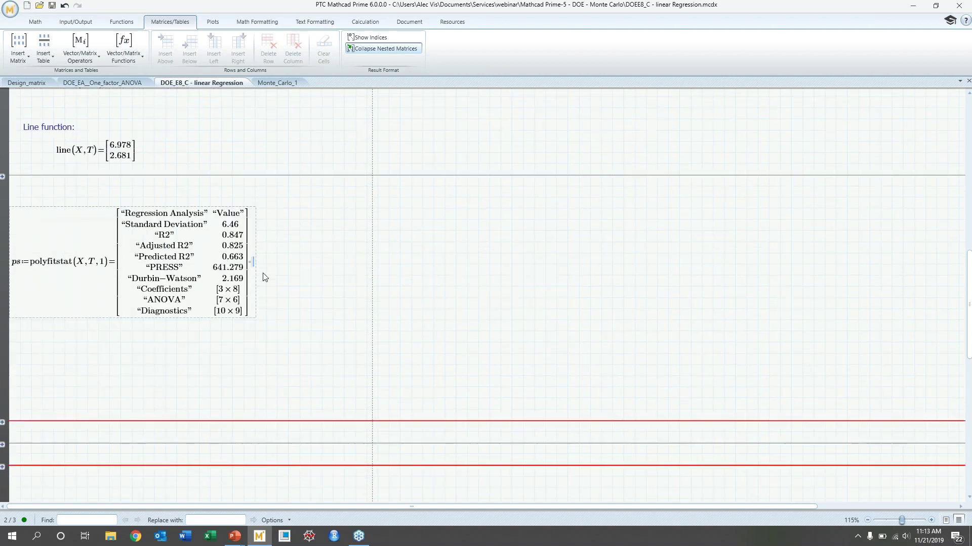
scroll(281, 263, down, 10)
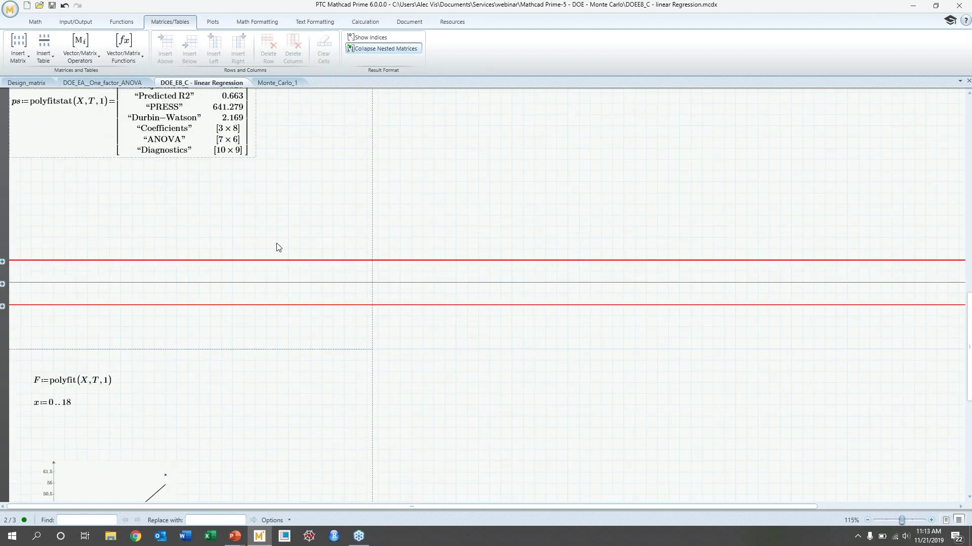
scroll(282, 144, down, 1)
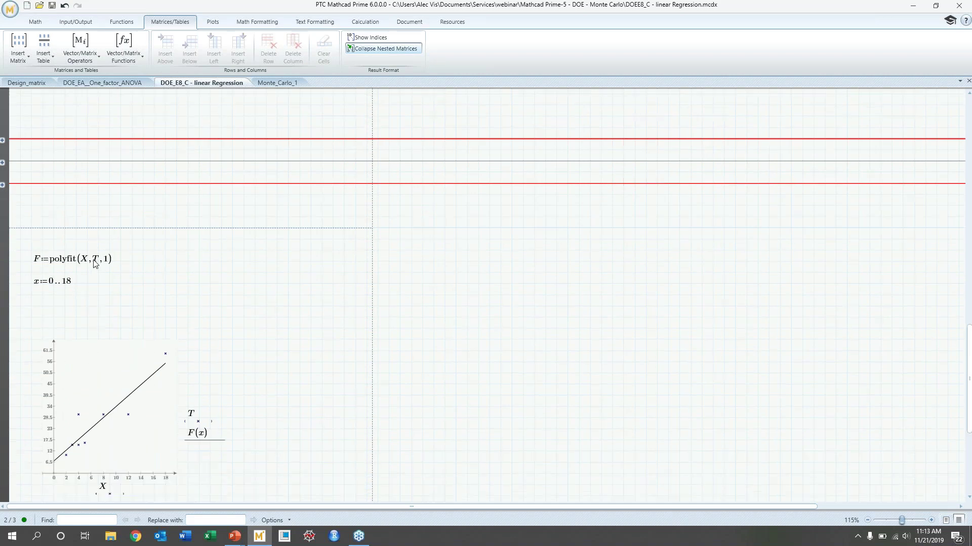
click(110, 264)
scroll(134, 261, up, 7)
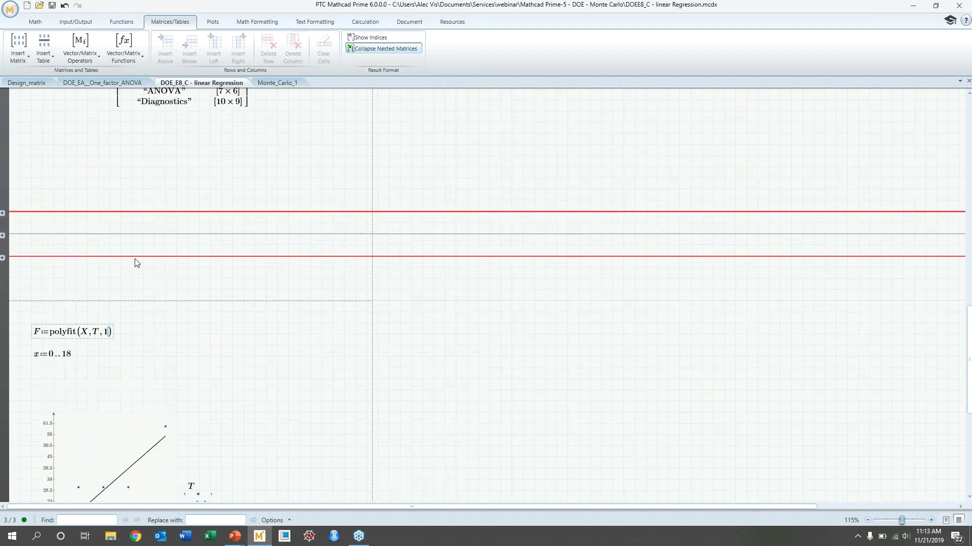
scroll(135, 274, down, 5)
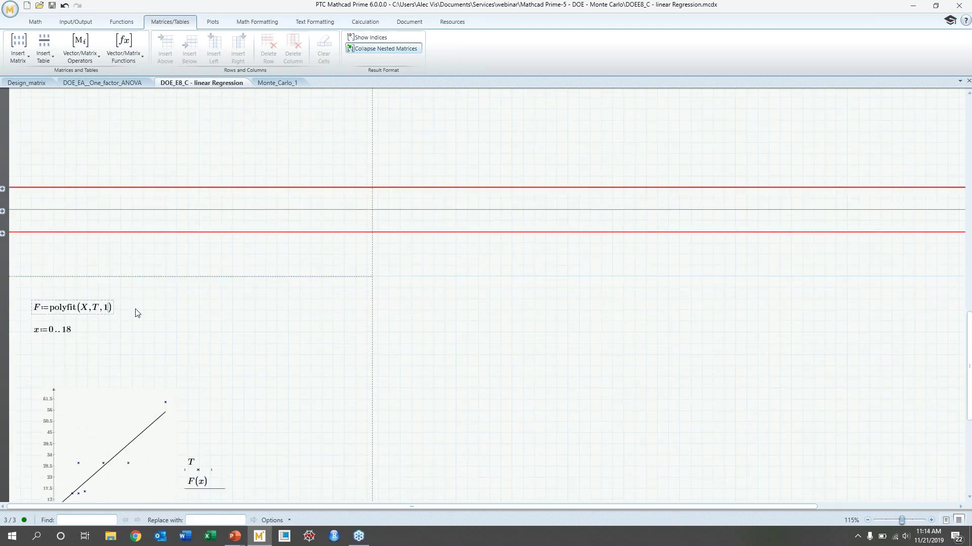
scroll(135, 312, up, 13)
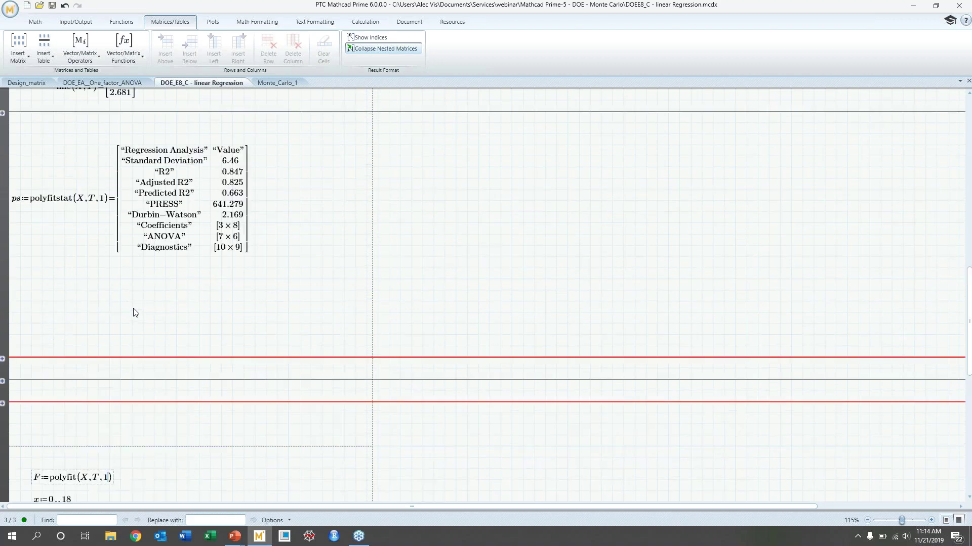
scroll(75, 253, up, 19)
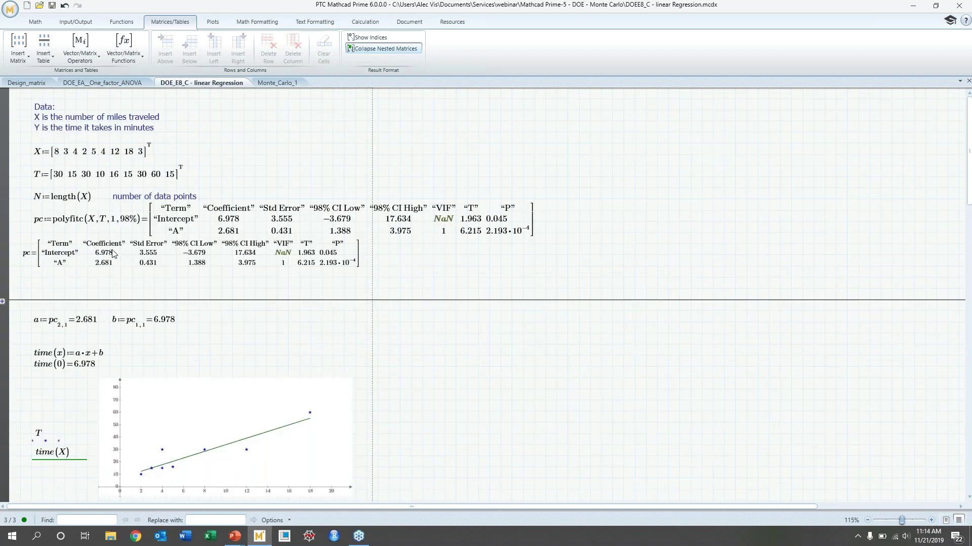
scroll(126, 256, down, 20)
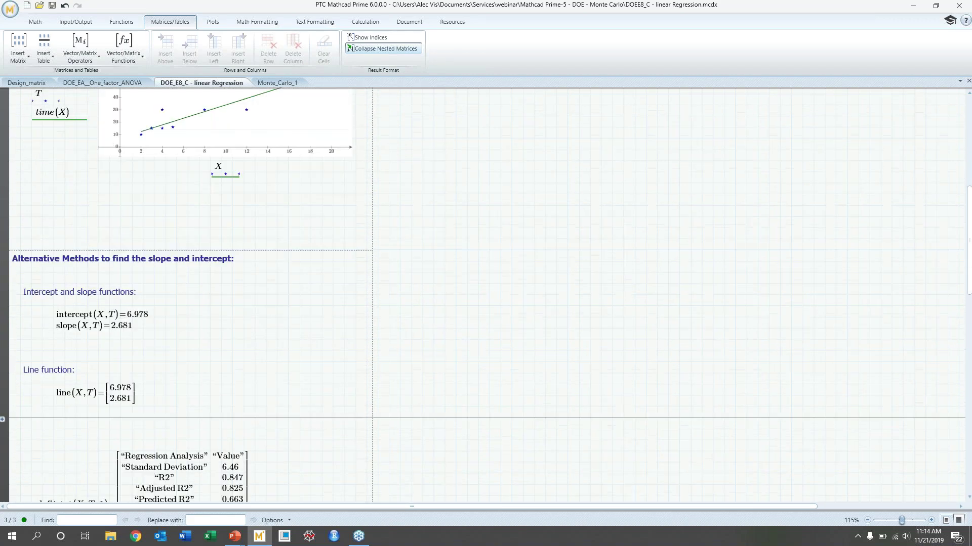
scroll(145, 249, down, 17)
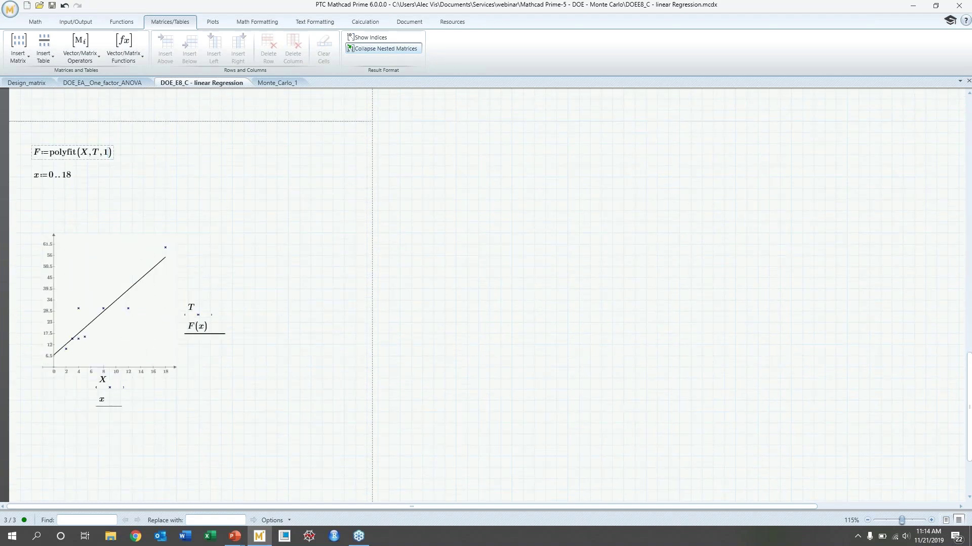
Step: Change the polyfit degree from 1 to 2 so the plot shows a quadratic fit
key(BackSpace)
text(2)
click(31, 166)
Step: Change the polyfit degree from 2 to 3 to plot a cubic fit
click(108, 152)
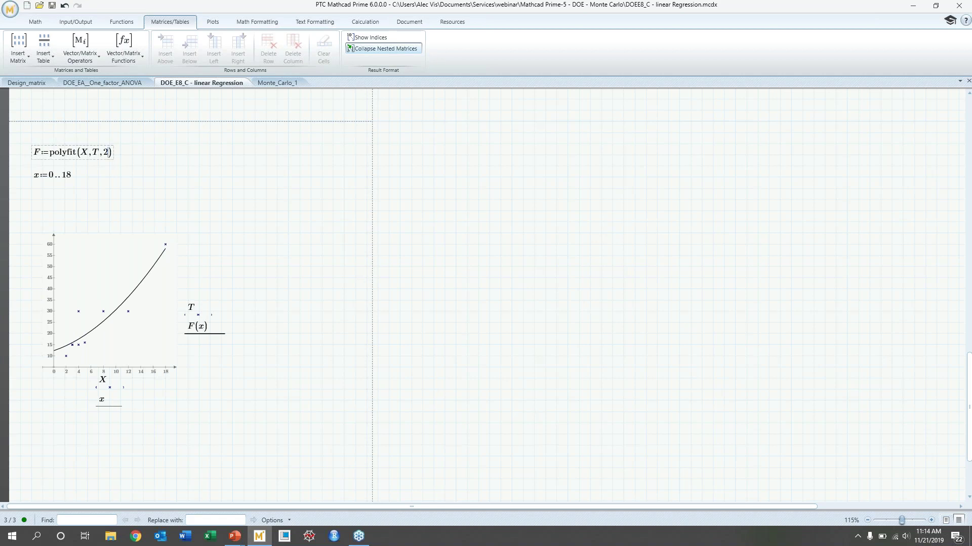
key(BackSpace)
text(3)
click(32, 165)
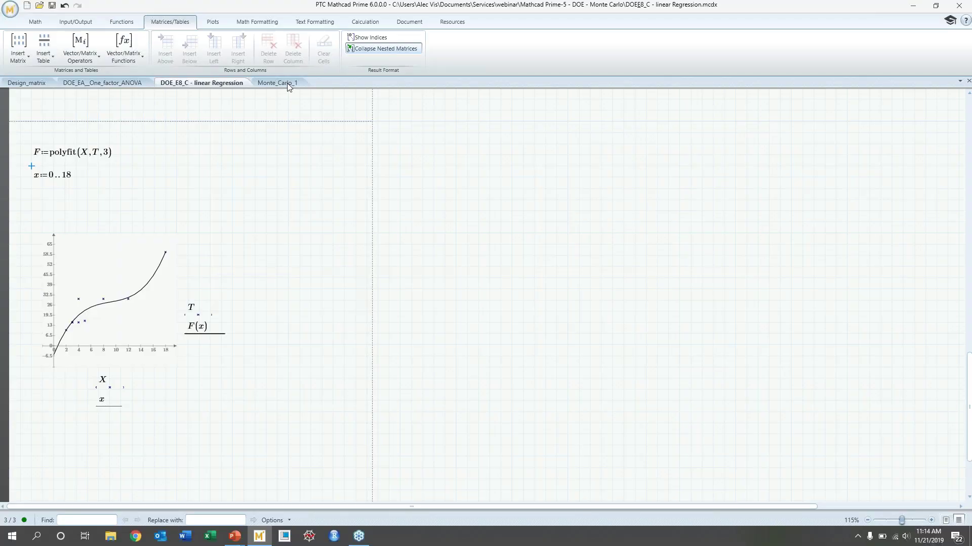
Step: On Monte_Carlo_1, inspect the dist matrix and expanded μ_x, σ_x, μ_y and σ_y definitions
click(288, 83)
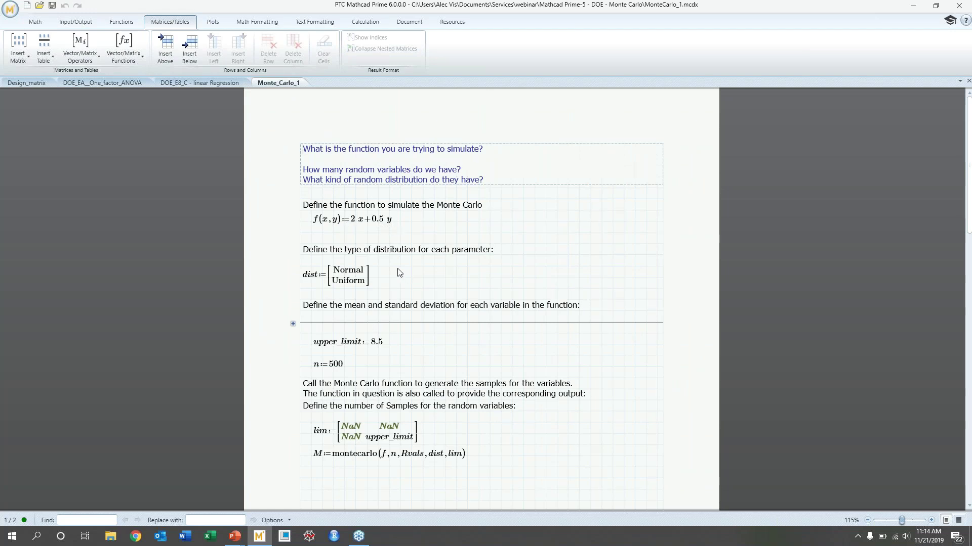
click(340, 274)
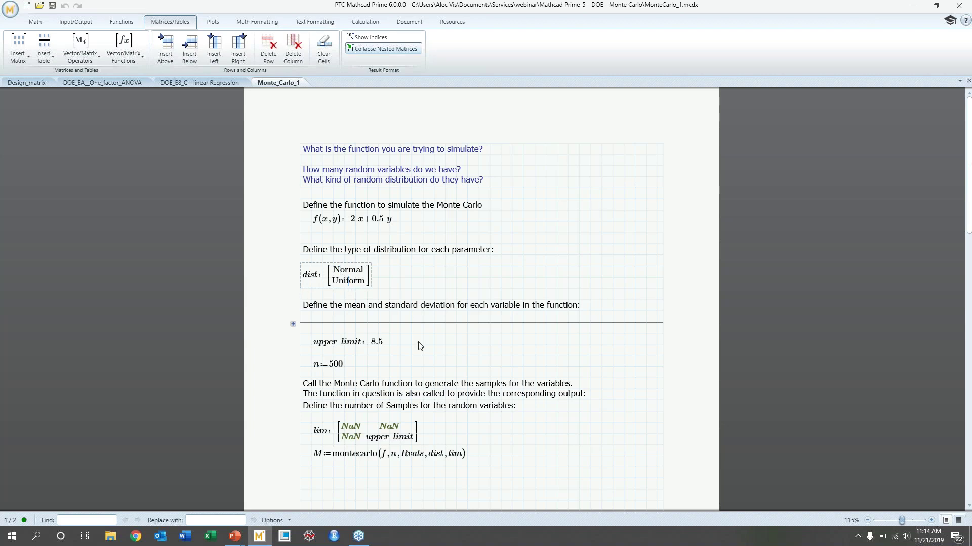
click(292, 324)
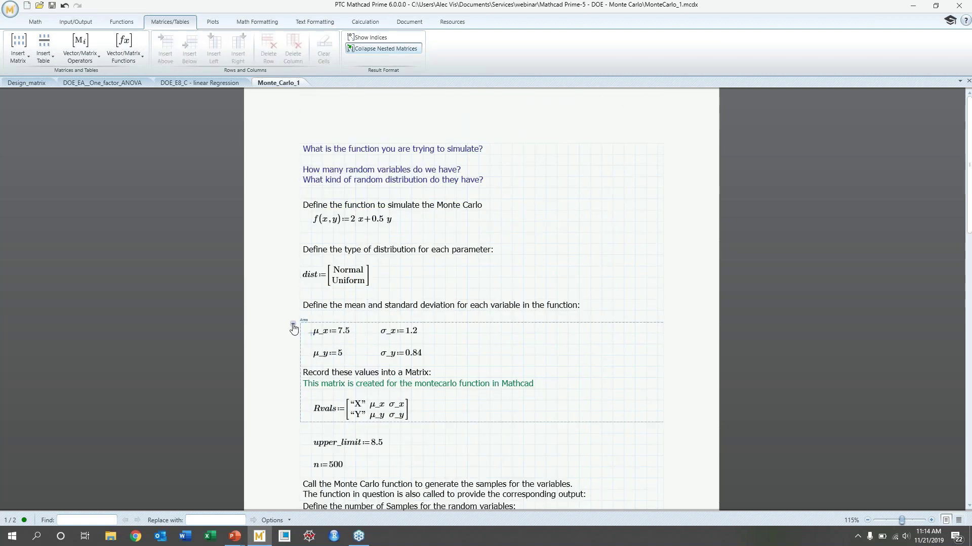
scroll(303, 314, down, 2)
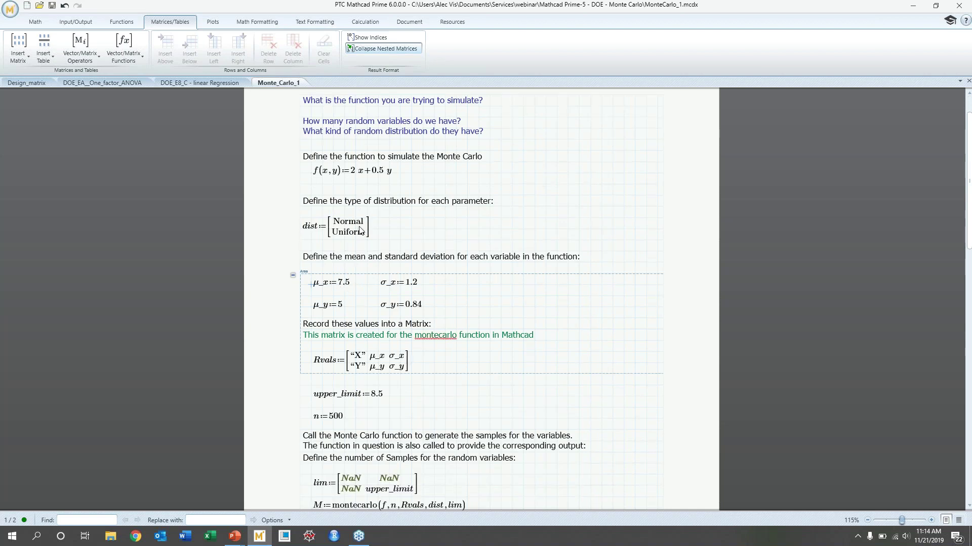
click(337, 285)
click(407, 284)
click(341, 286)
click(409, 286)
click(336, 305)
click(422, 305)
Step: Review upper_limit, n:=500, the lim matrix and montecarlo call, then collapse the area
scroll(424, 306, down, 3)
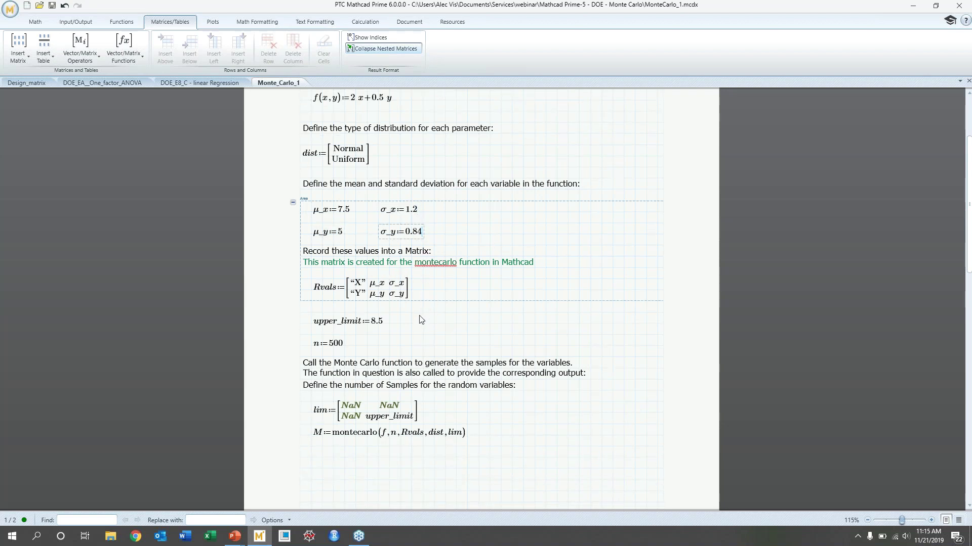
scroll(419, 320, down, 1)
click(379, 298)
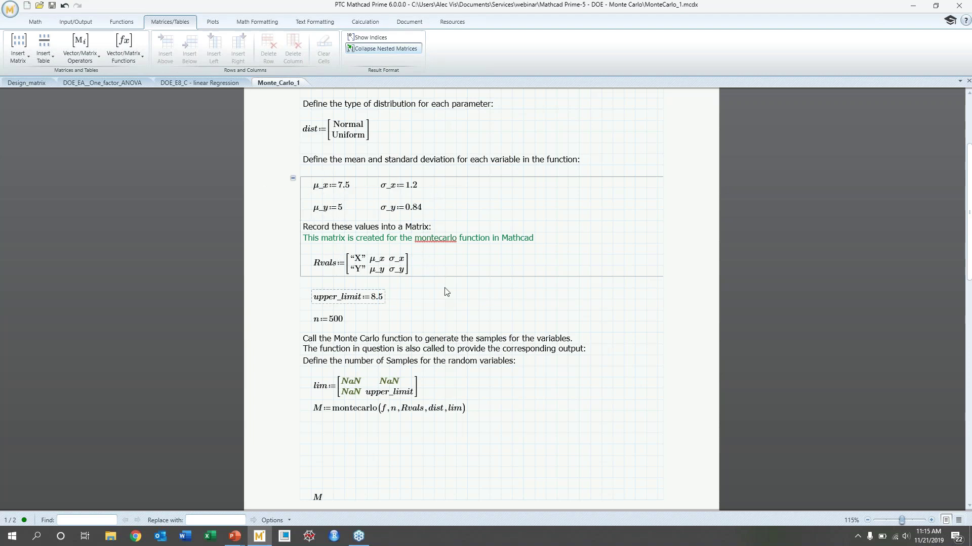
scroll(447, 292, down, 3)
click(335, 228)
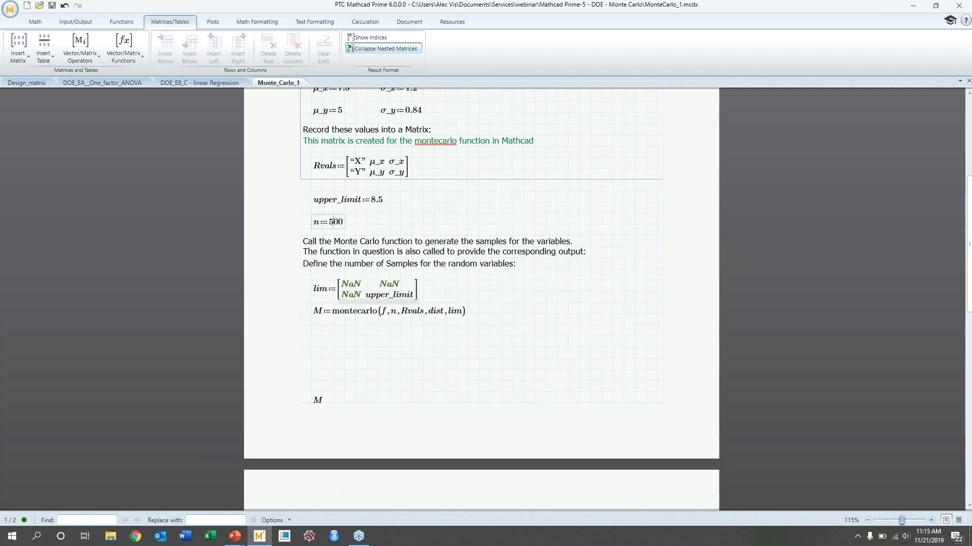
click(353, 290)
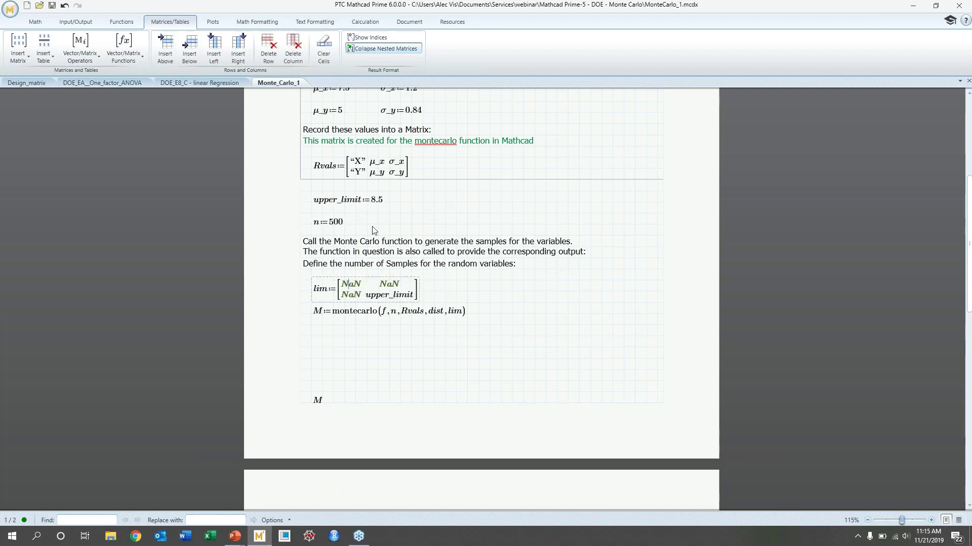
click(329, 291)
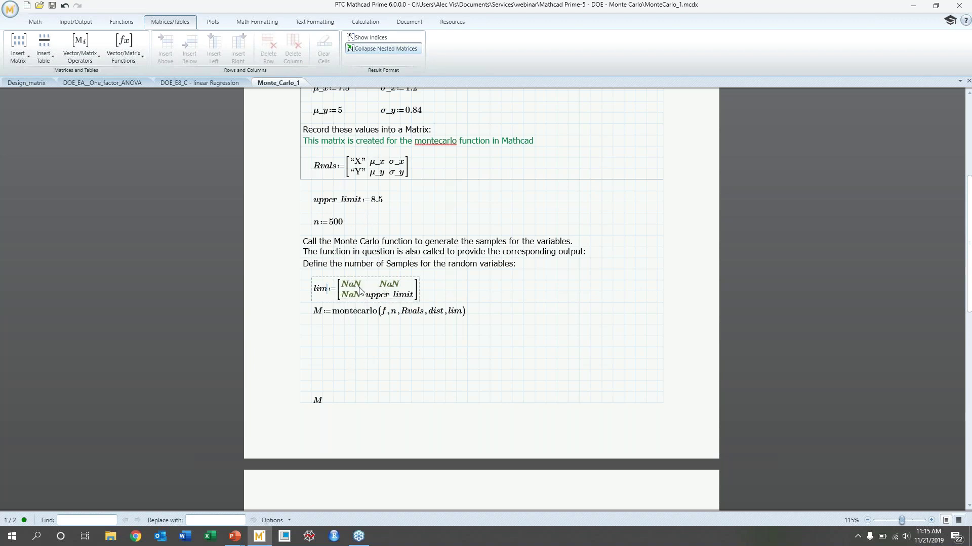
click(399, 285)
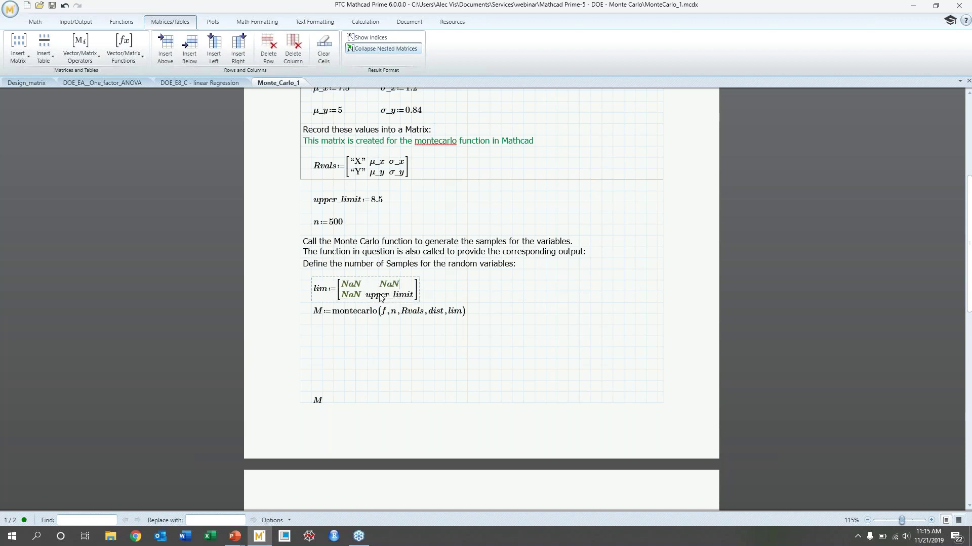
click(434, 311)
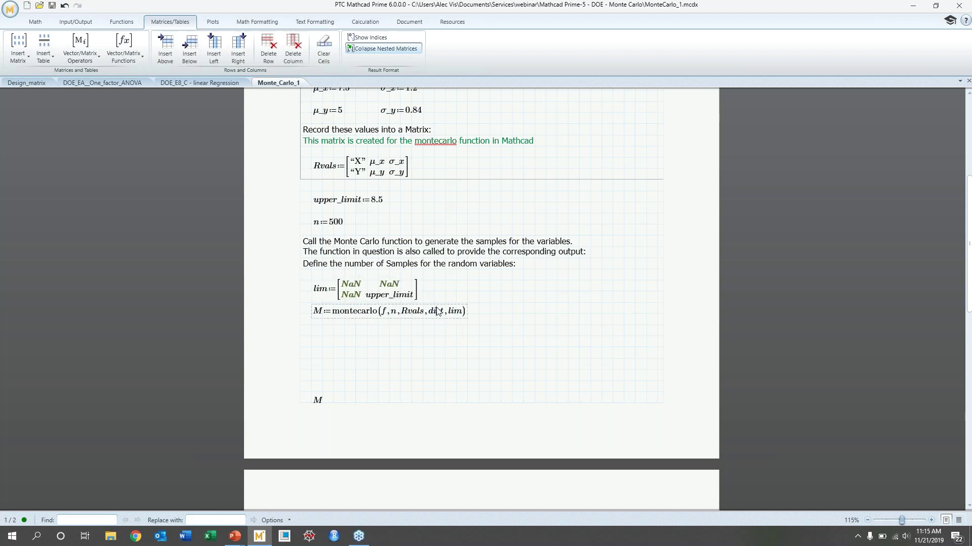
scroll(373, 216, up, 3)
click(292, 154)
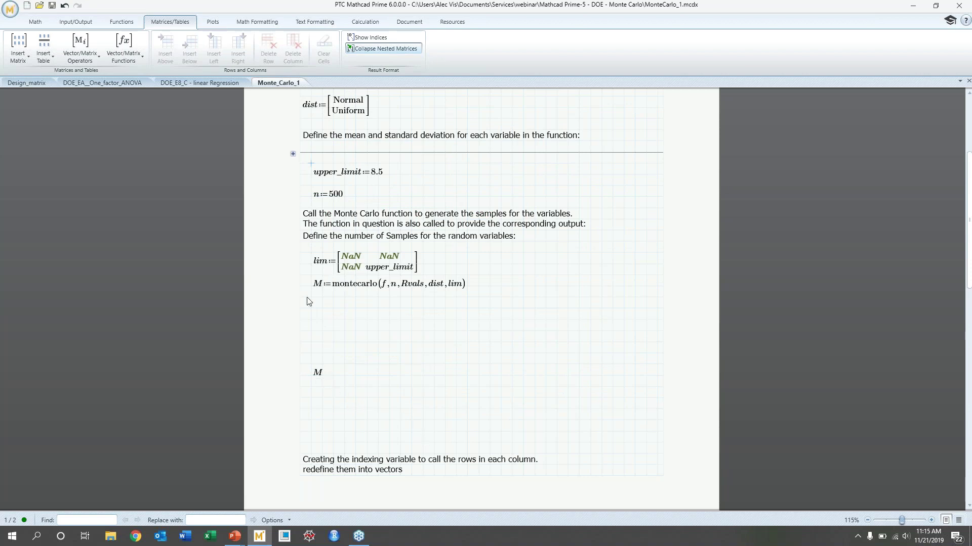
Step: Evaluate M= to list 500 X, Y, Output rows, then scroll to the R1 scatter plots
click(316, 373)
text(=)
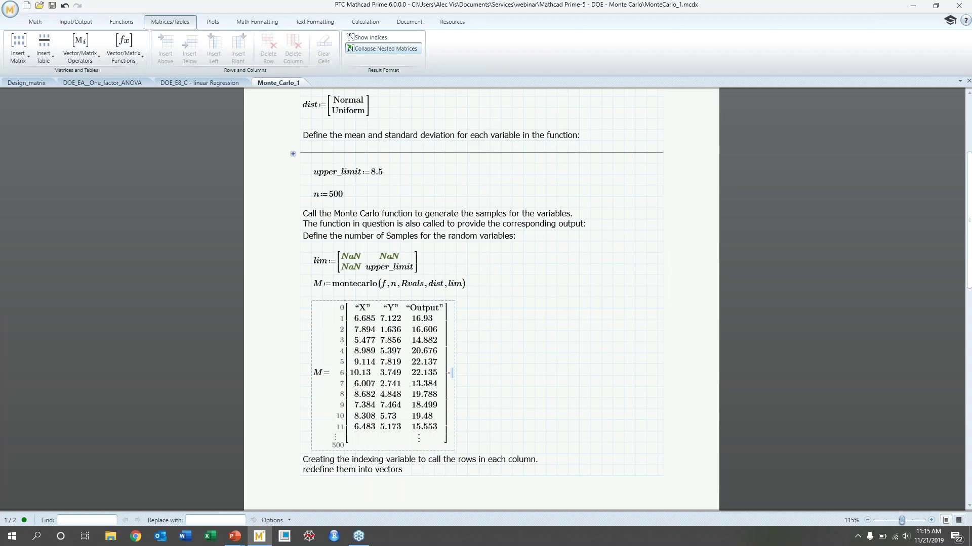
scroll(485, 319, down, 8)
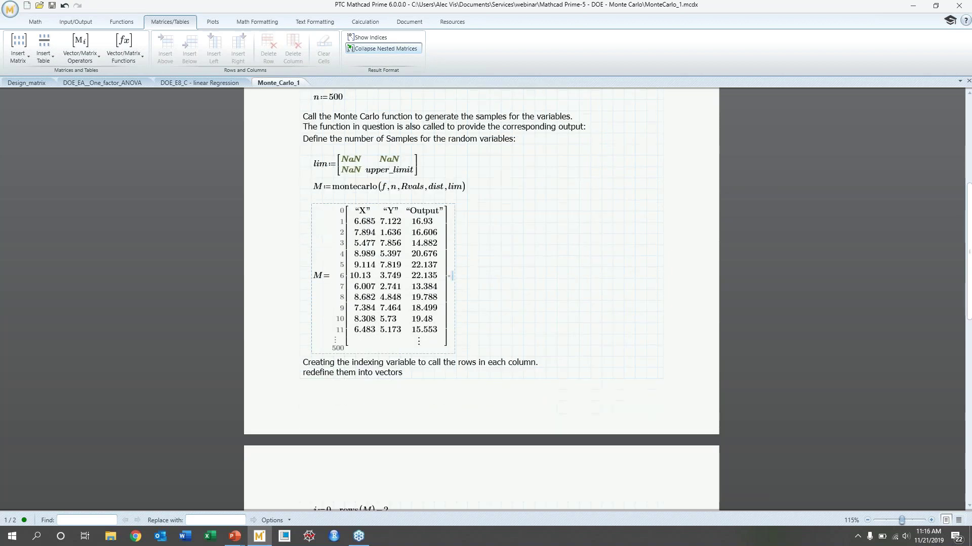
scroll(496, 291, down, 1)
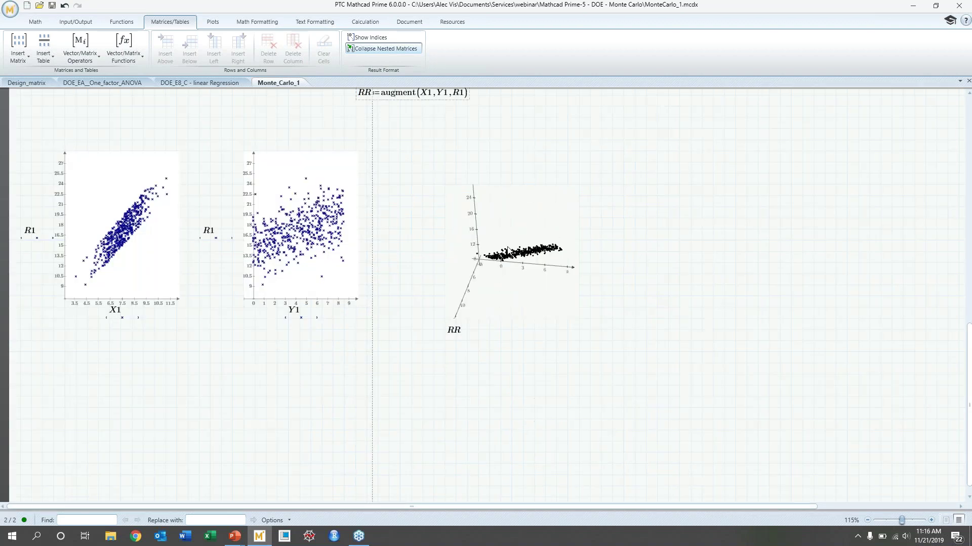
Step: Jump to the 3-D plot on page 2 of the Monte Carlo worksheet
click(509, 230)
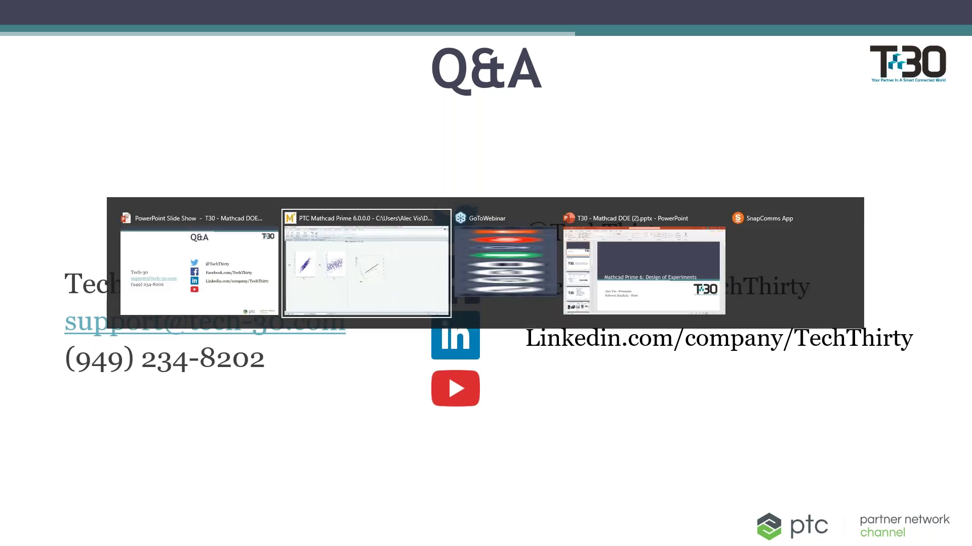
Step: Bring up Design_matrix and scroll up to its fullfact, block and thickness data sections
click(32, 84)
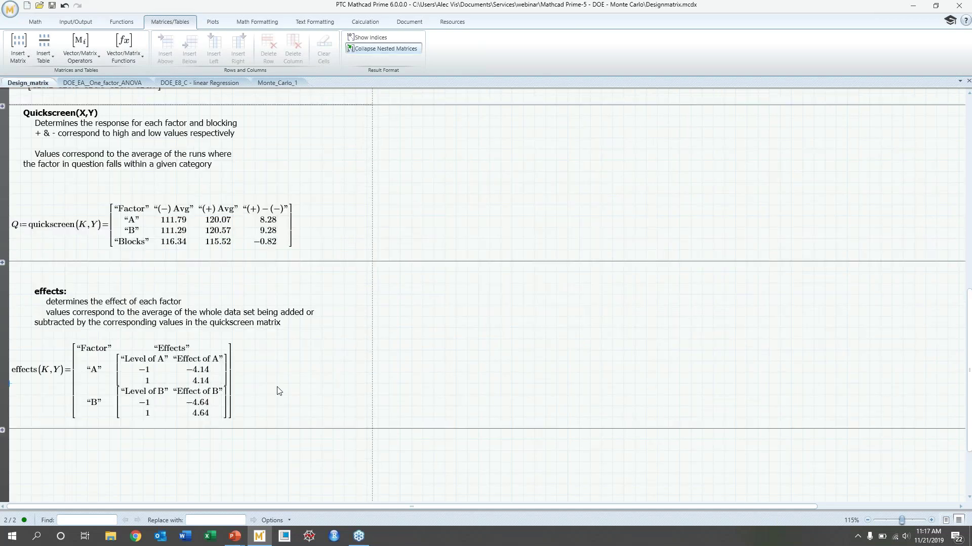
scroll(278, 391, up, 12)
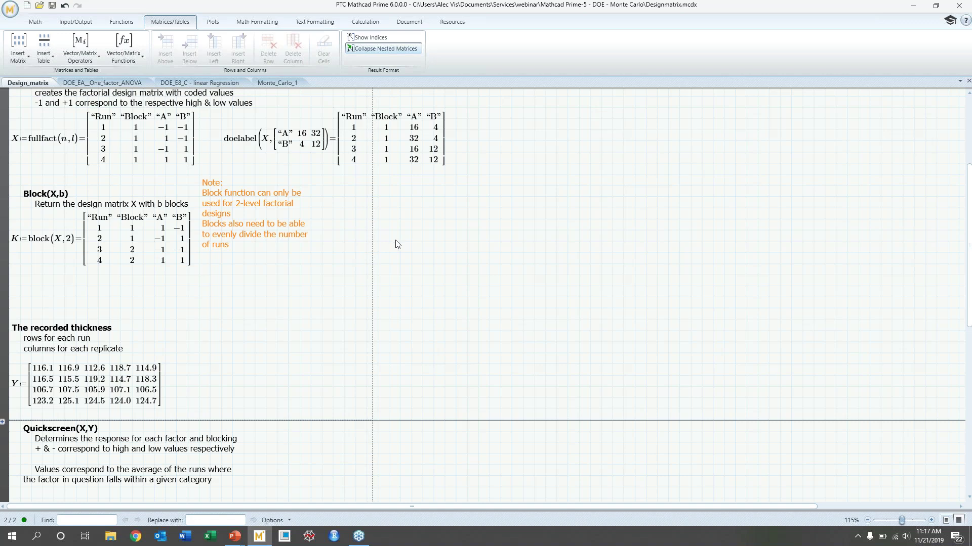
Step: Open the DOE_EA_One_factor_ANOVA worksheet and inspect row 5 of the randomize(X) run-order matrix
click(118, 84)
scroll(480, 298, up, 3)
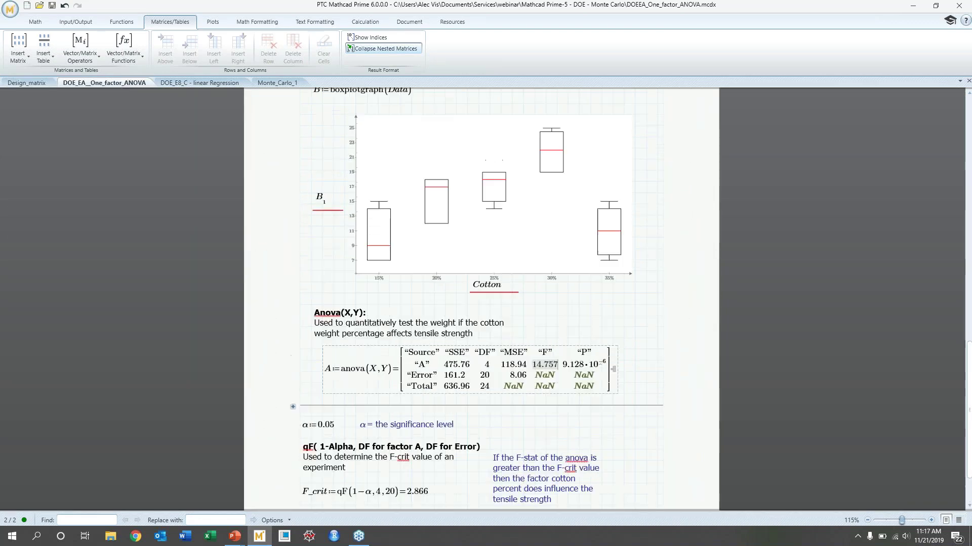
scroll(425, 408, up, 10)
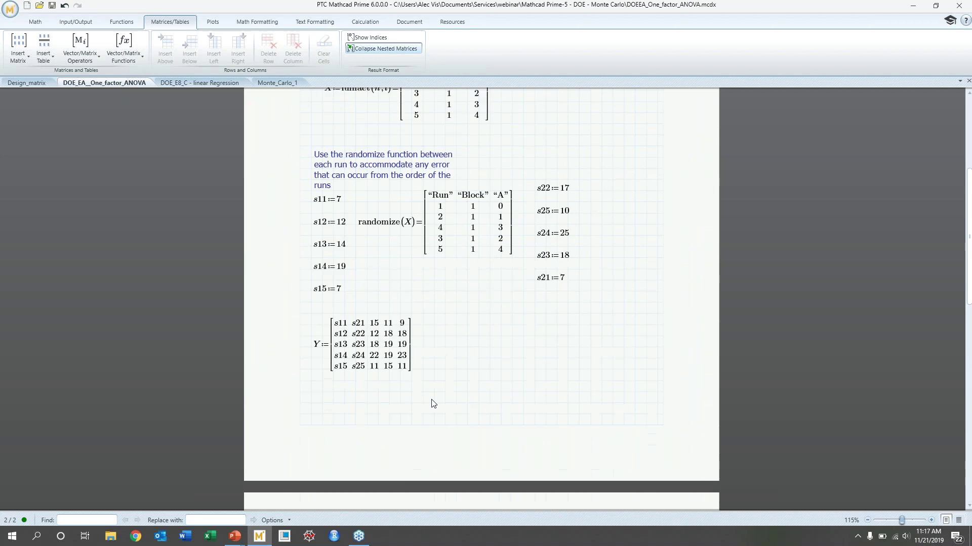
click(448, 301)
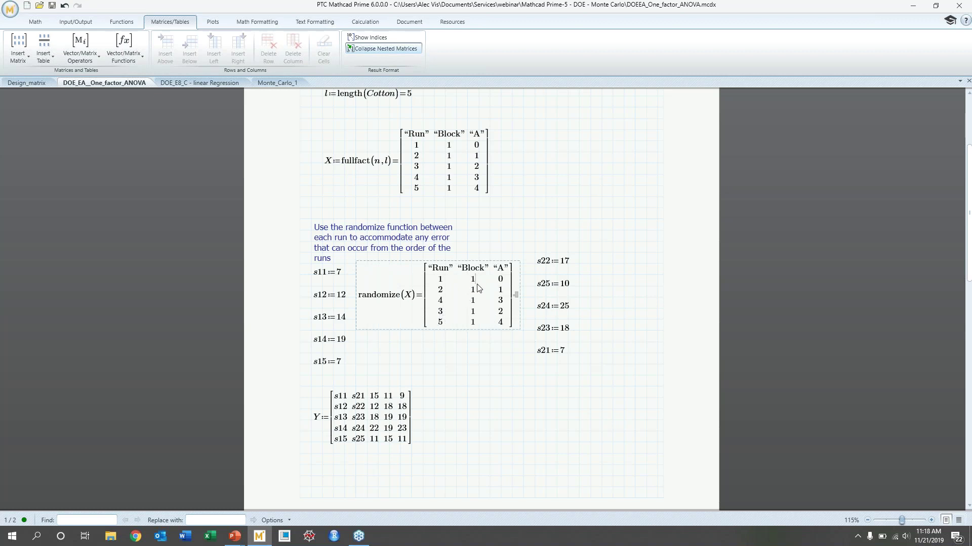
click(478, 323)
Step: Switch from Mathcad to the PowerPoint slide show's Q&A slide with Alt+Tab
key(alt+Tab)
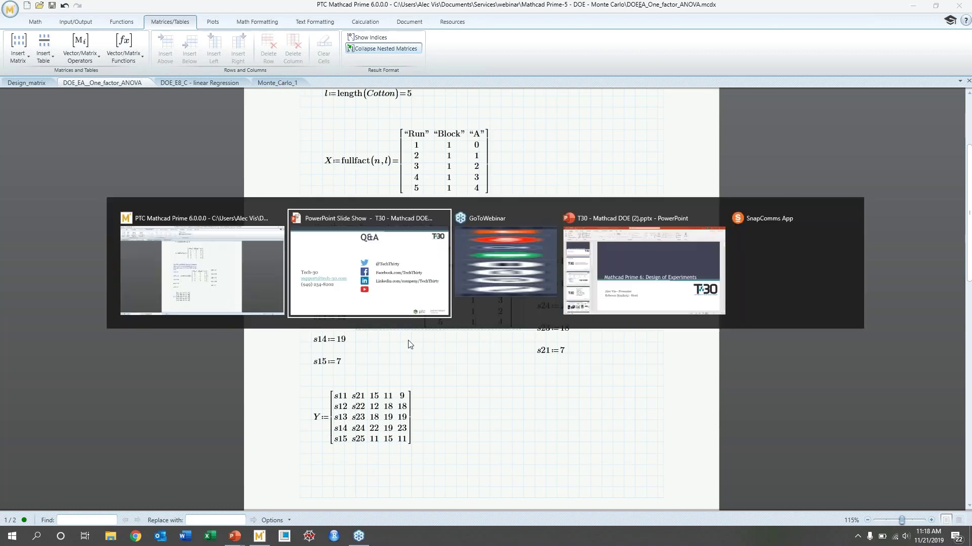